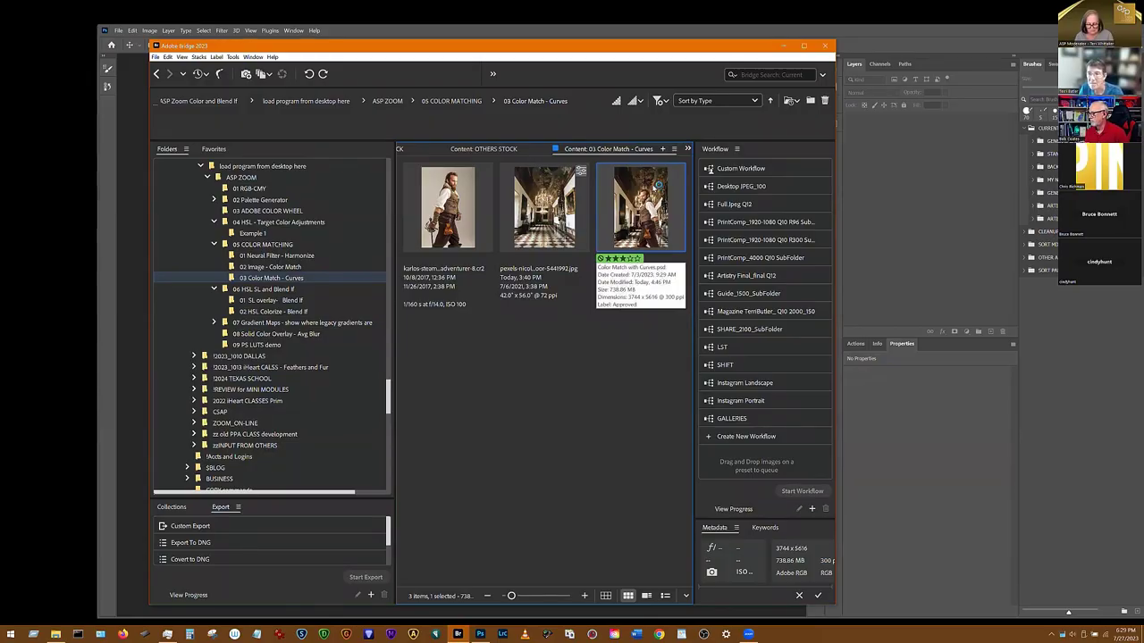
Open Color Match with Curves.psd from Adobe Bridge in Photoshop.
double_click(658, 184)
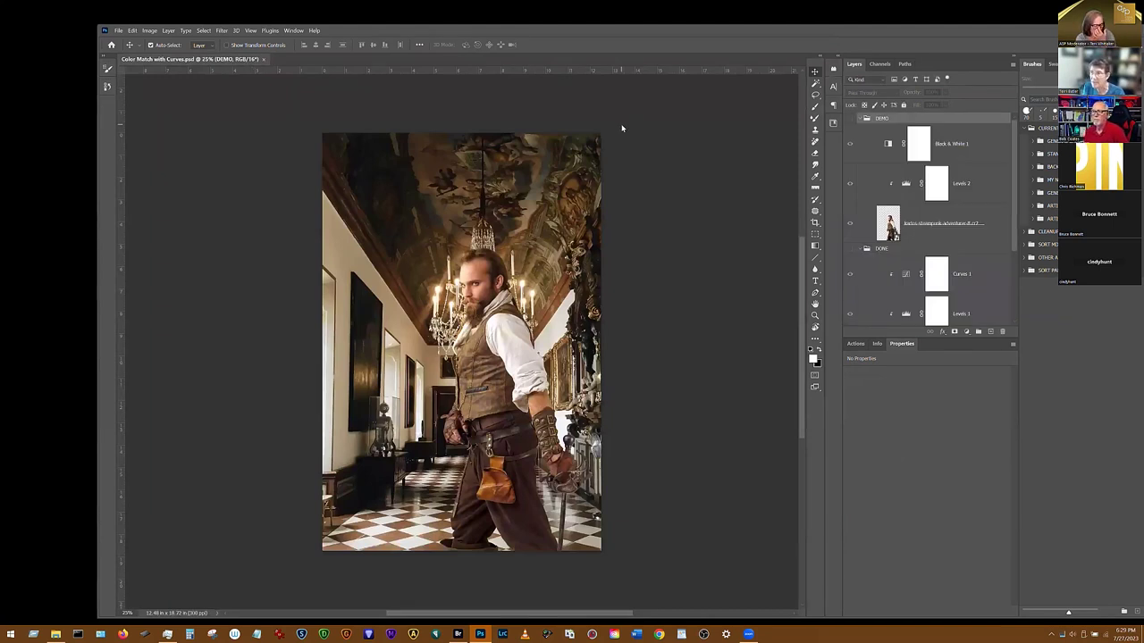
Collapse the DEMO, DONE and original layer groups, hiding the original man.
click(865, 118)
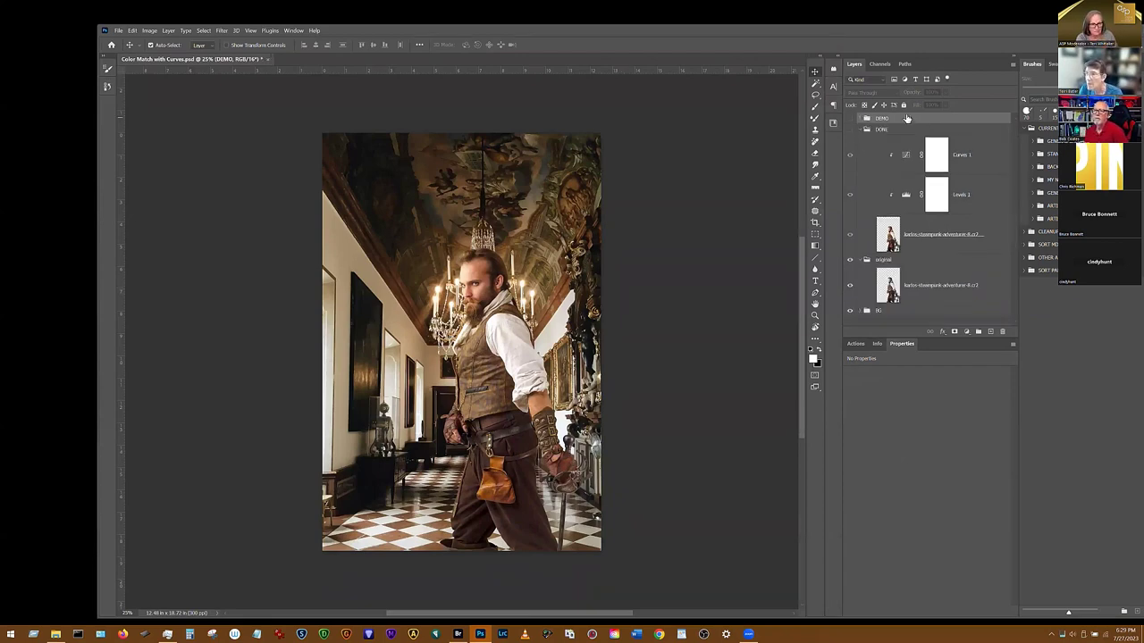
click(863, 131)
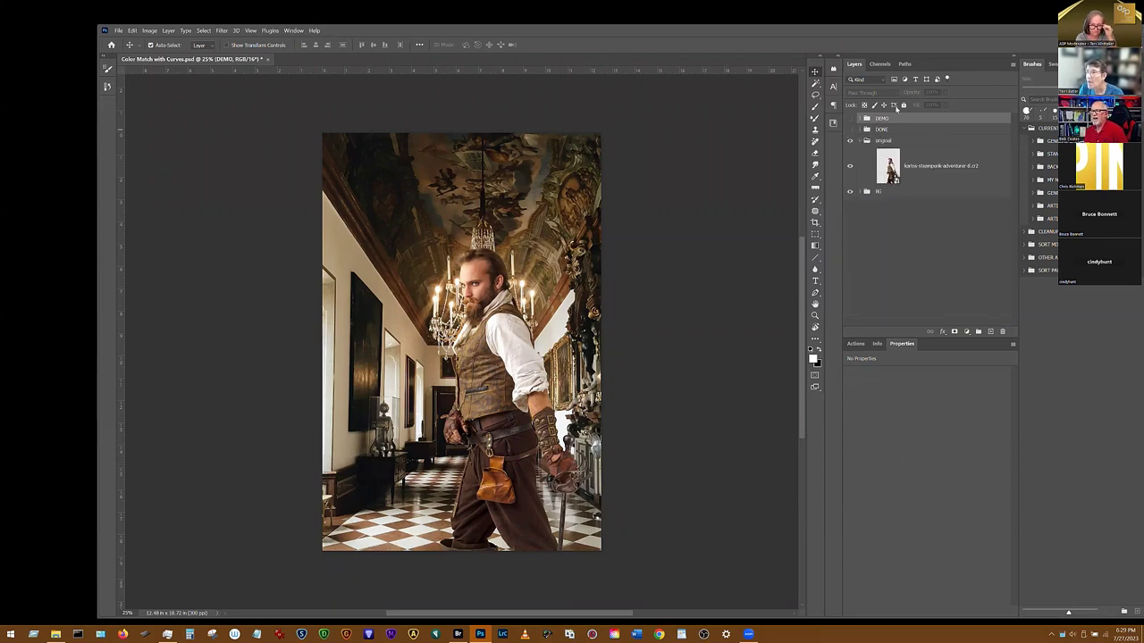
click(850, 141)
click(865, 141)
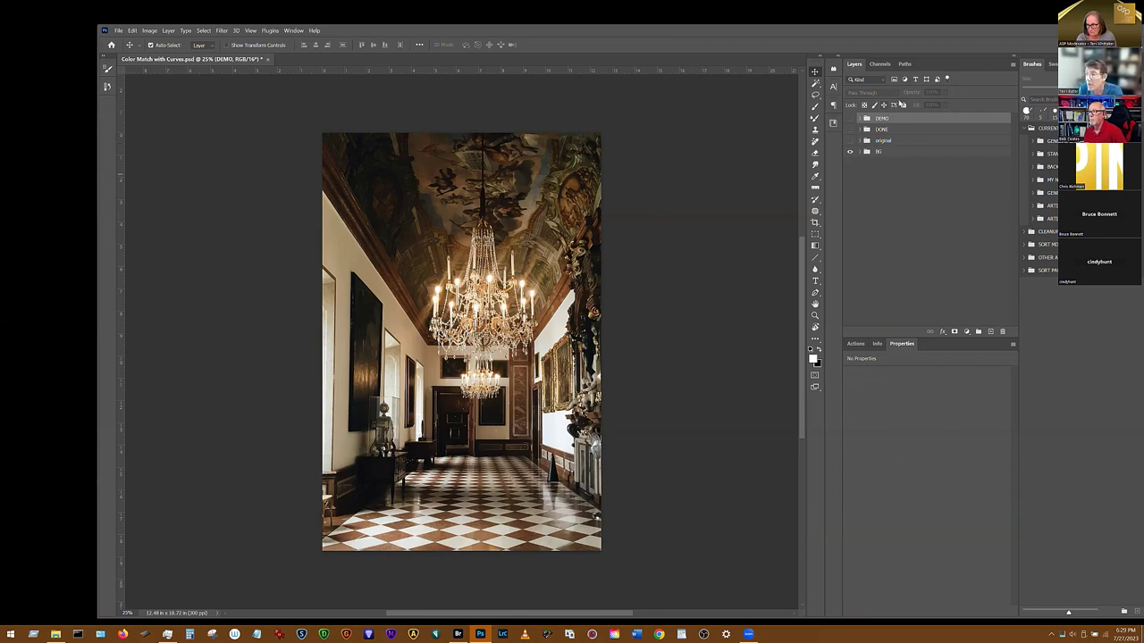
Check the BG group's contents, then show the original man over the chandelier hallway.
click(898, 150)
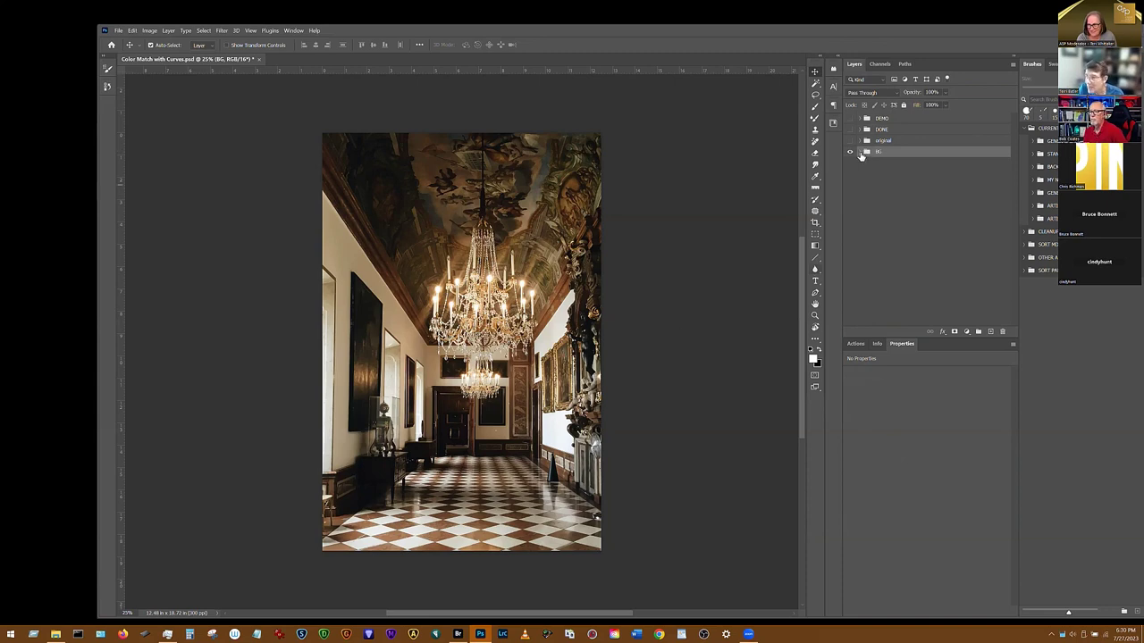
click(860, 153)
click(861, 153)
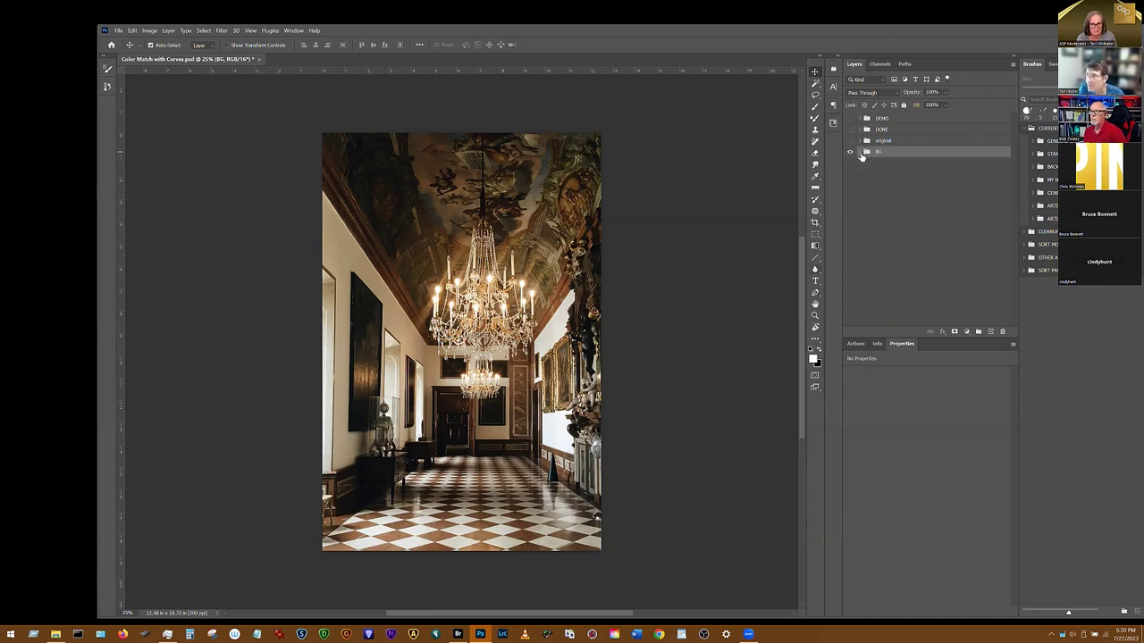
click(861, 154)
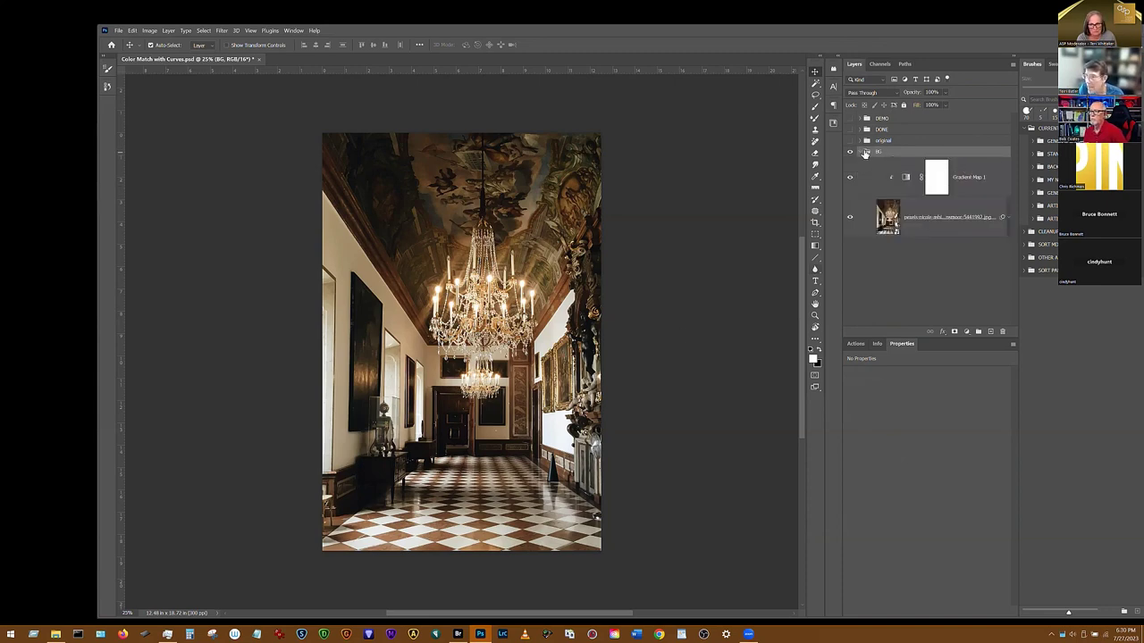
click(862, 153)
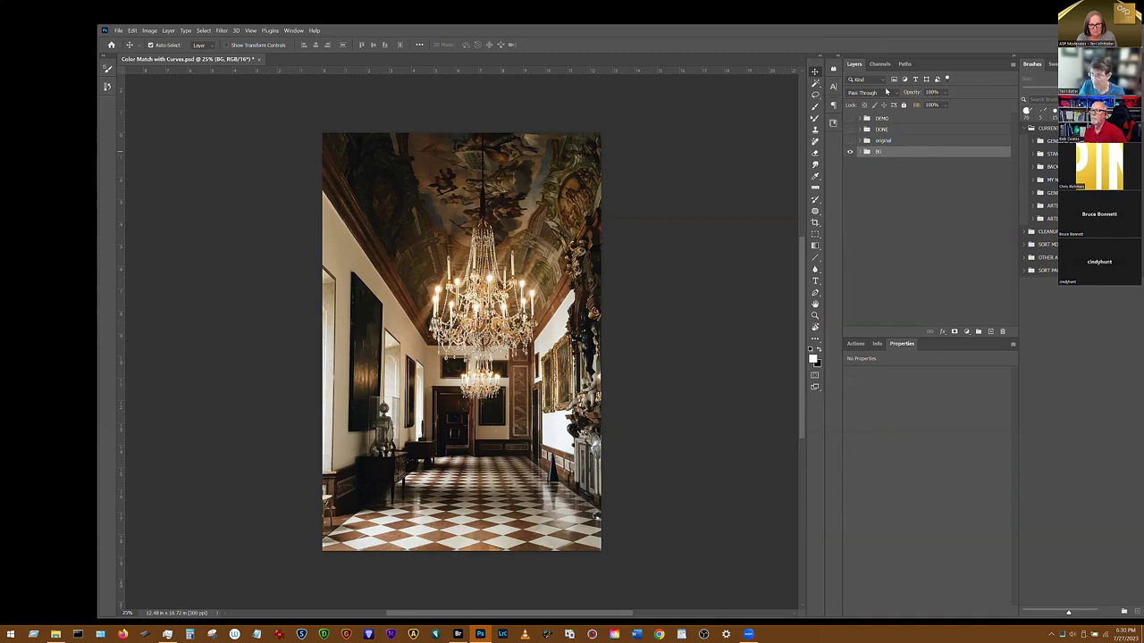
click(850, 141)
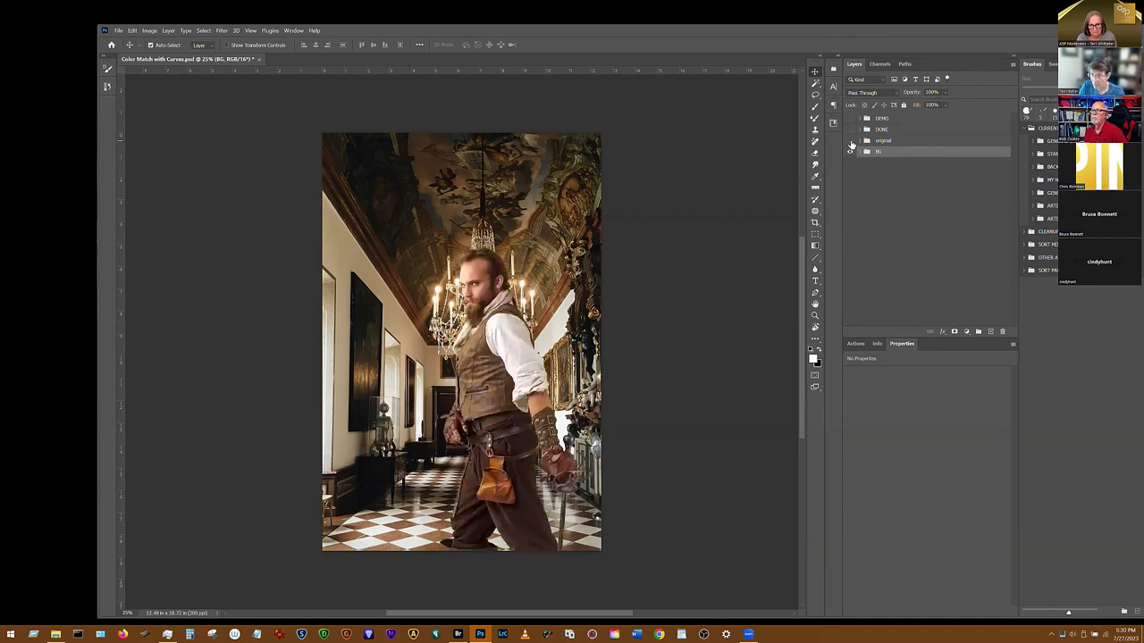
click(850, 141)
click(850, 141)
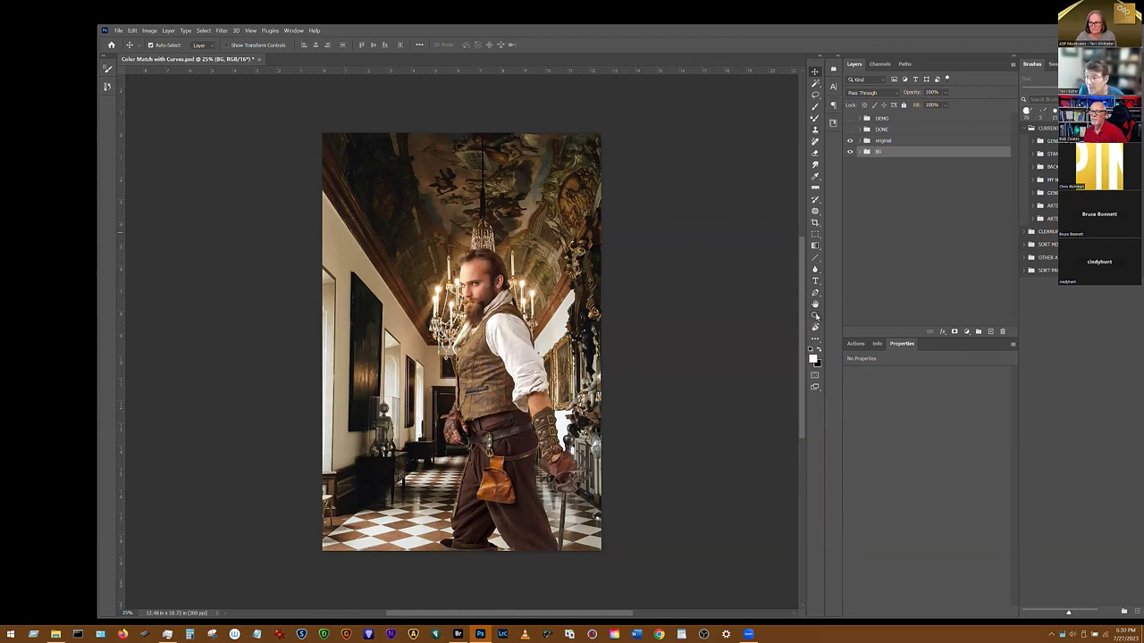
click(815, 314)
drag(485, 333, 536, 326)
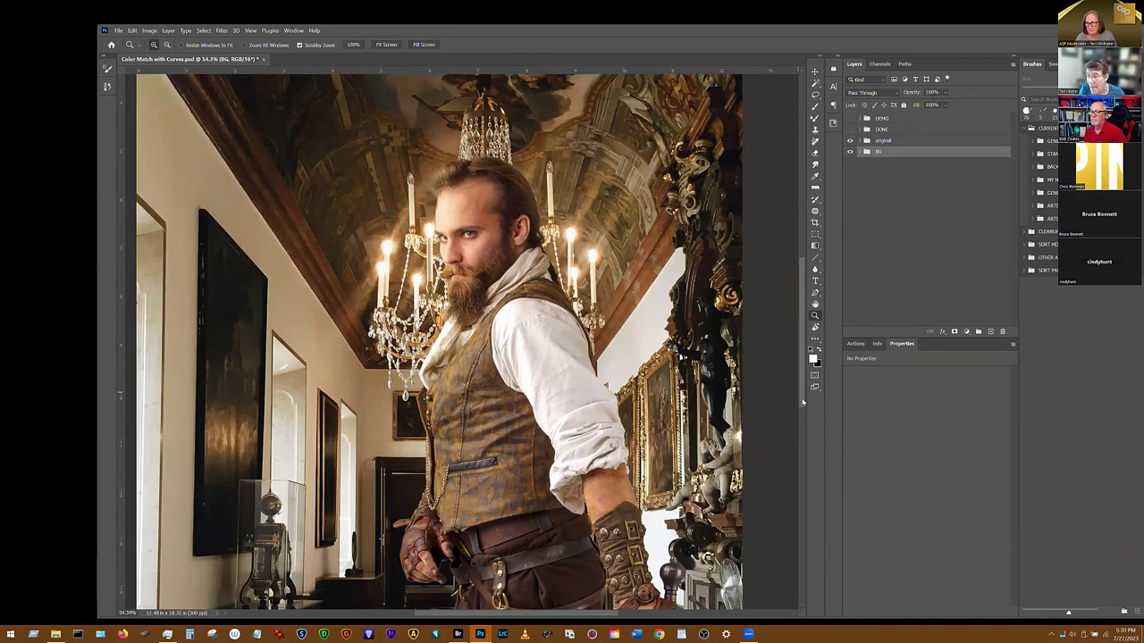
drag(802, 402, 807, 470)
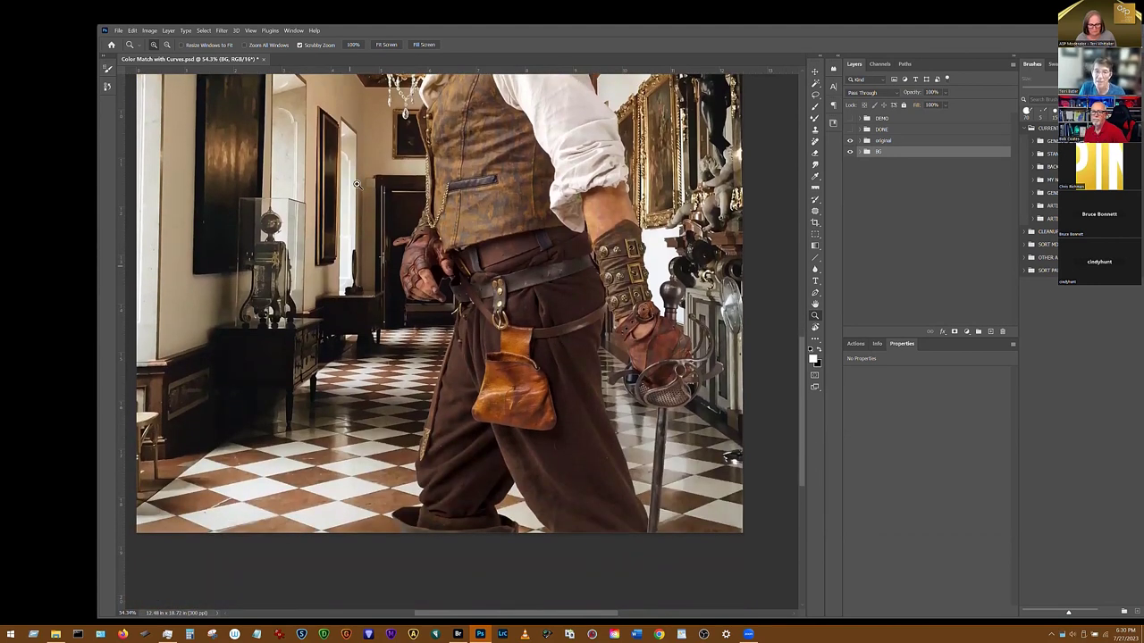
drag(804, 357, 805, 280)
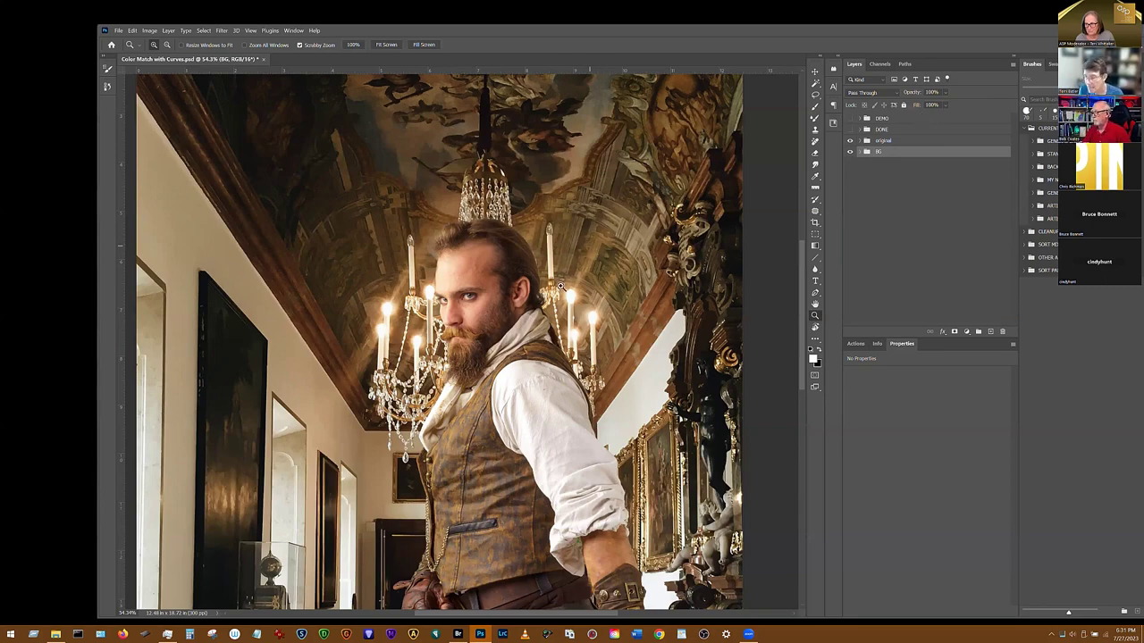
drag(800, 404, 734, 478)
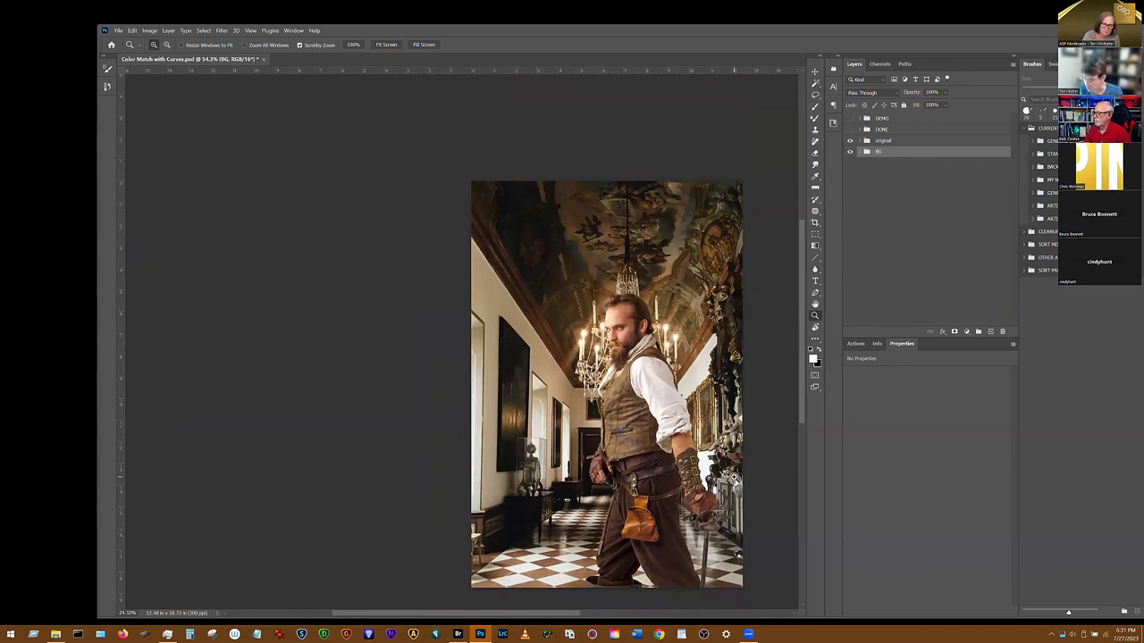
drag(733, 478, 668, 331)
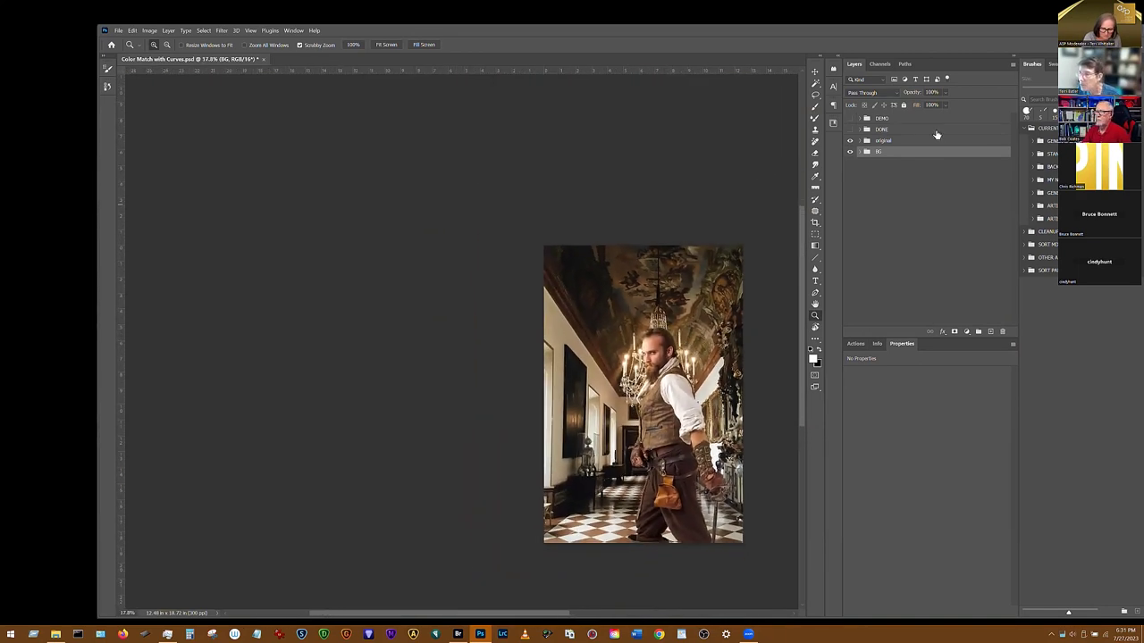
Toggle the finished DONE group on and off for comparison, then expand the DEMO group.
click(863, 131)
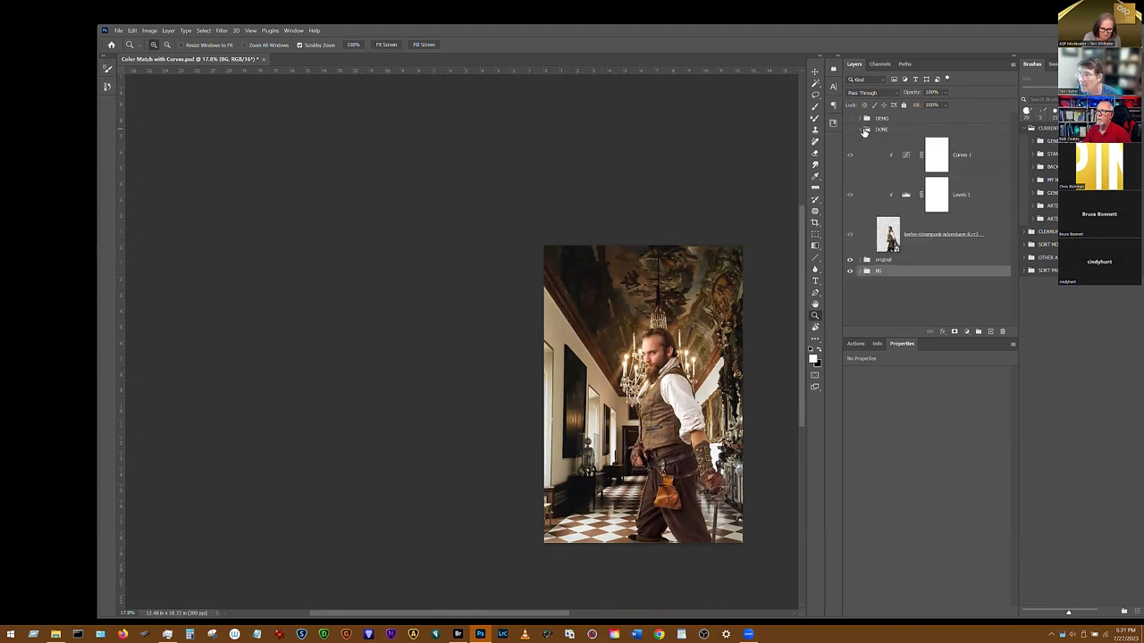
click(863, 130)
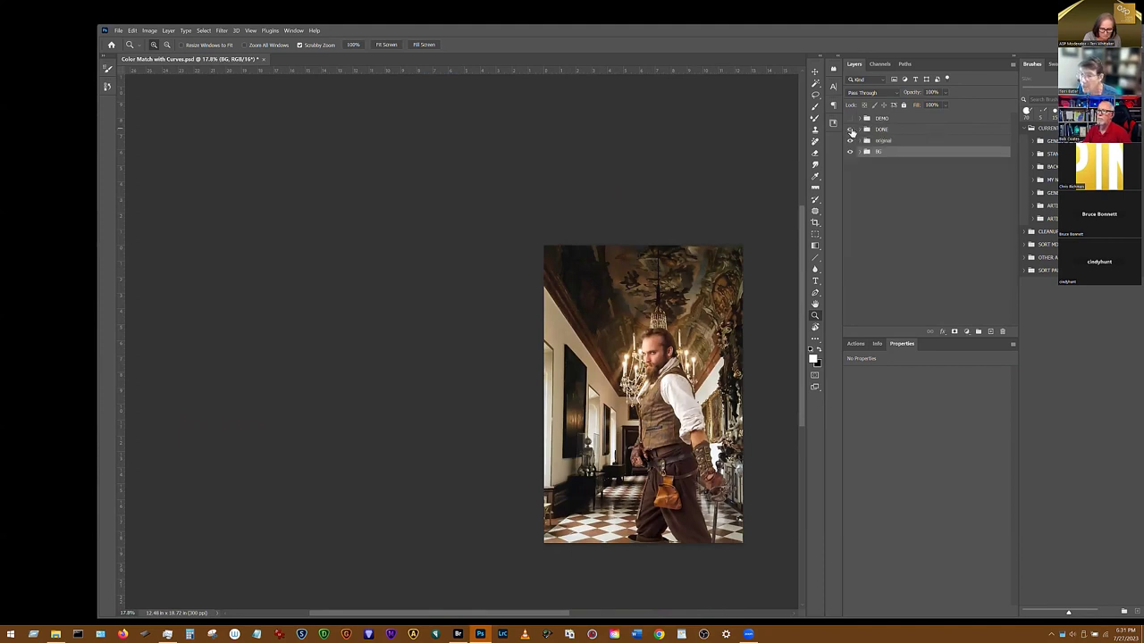
click(850, 130)
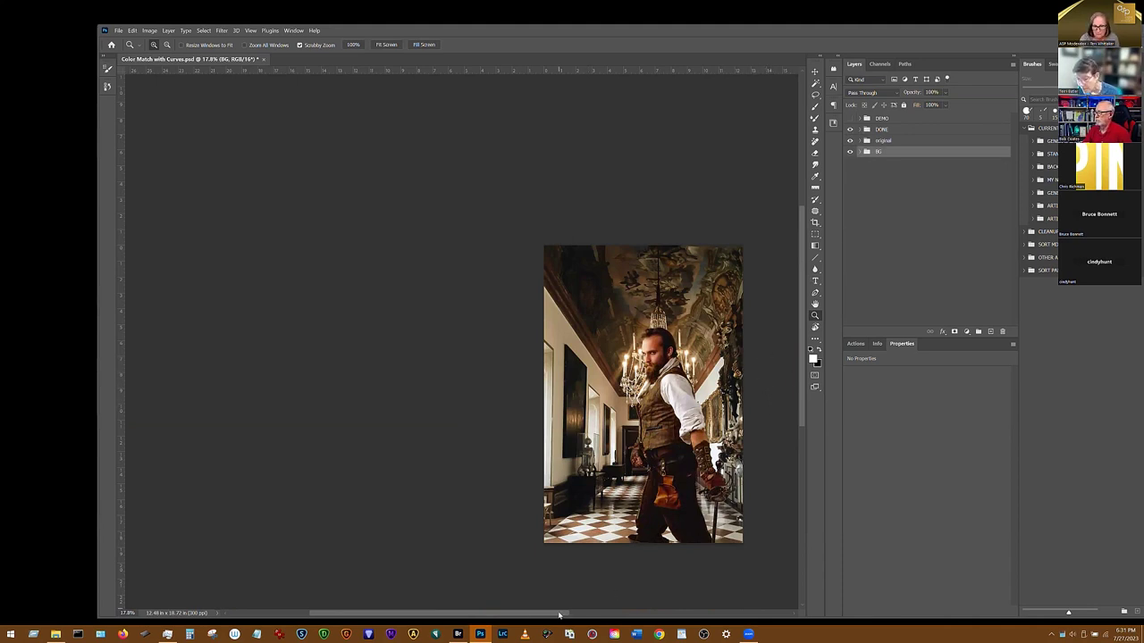
drag(559, 614, 599, 615)
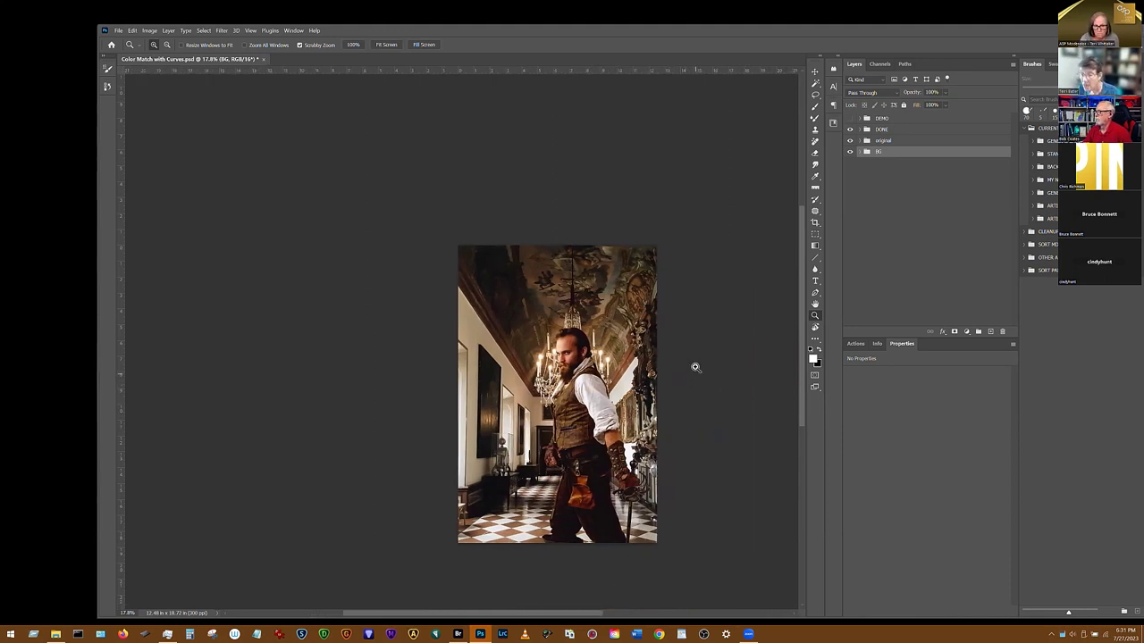
click(851, 132)
click(885, 131)
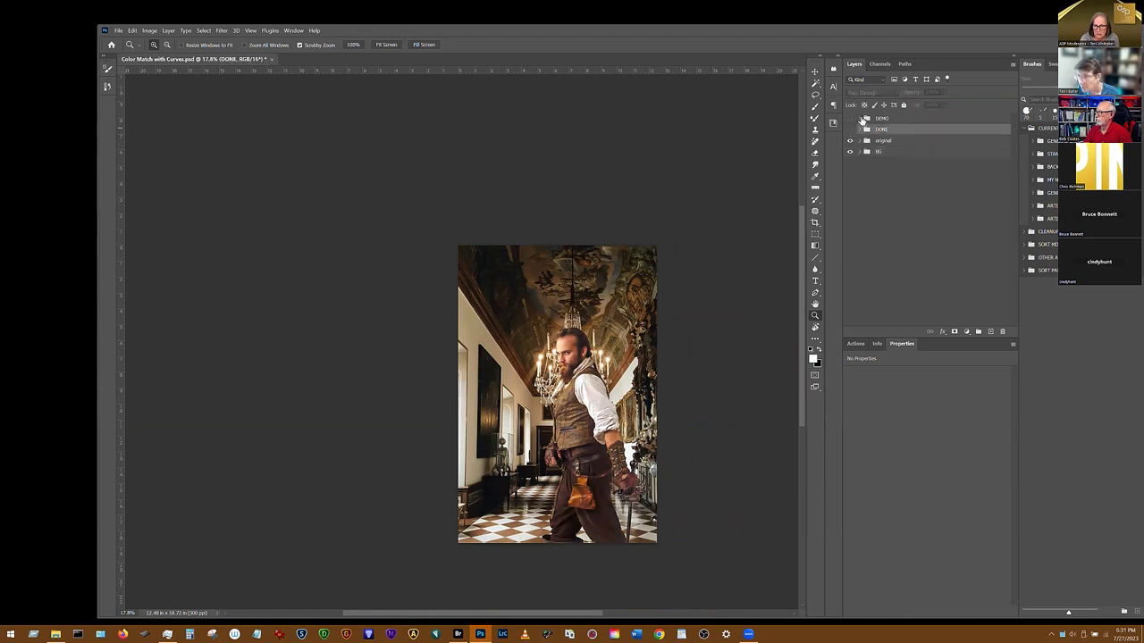
click(859, 118)
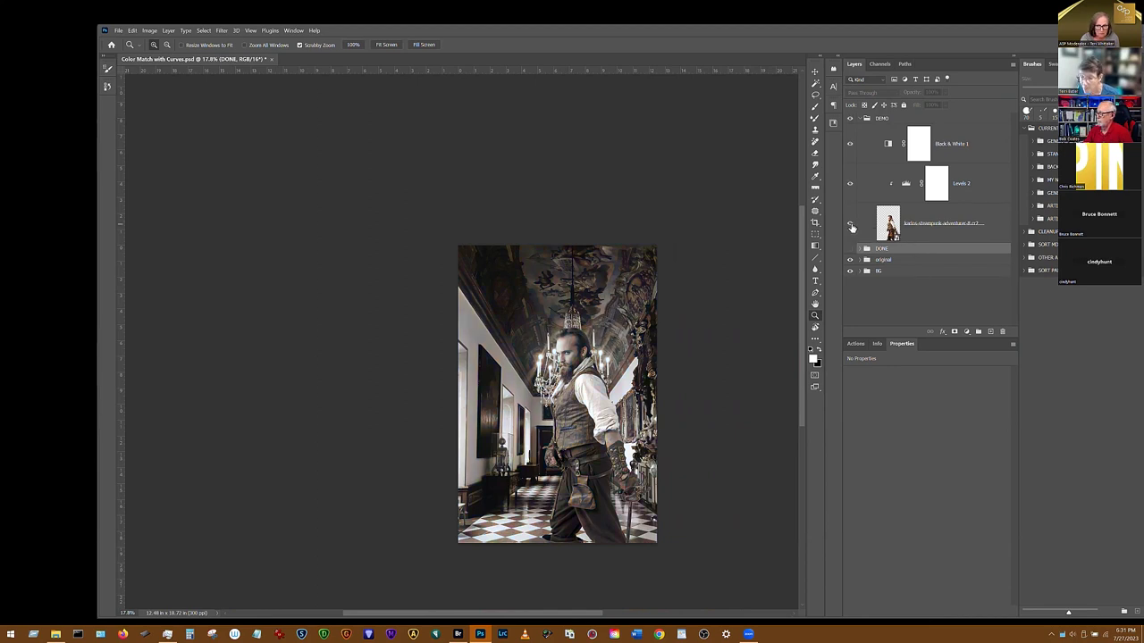
Toggle the DEMO man, Levels 2 and Black & White 1 layers, and zoom in on the composite.
click(851, 225)
click(850, 183)
click(850, 144)
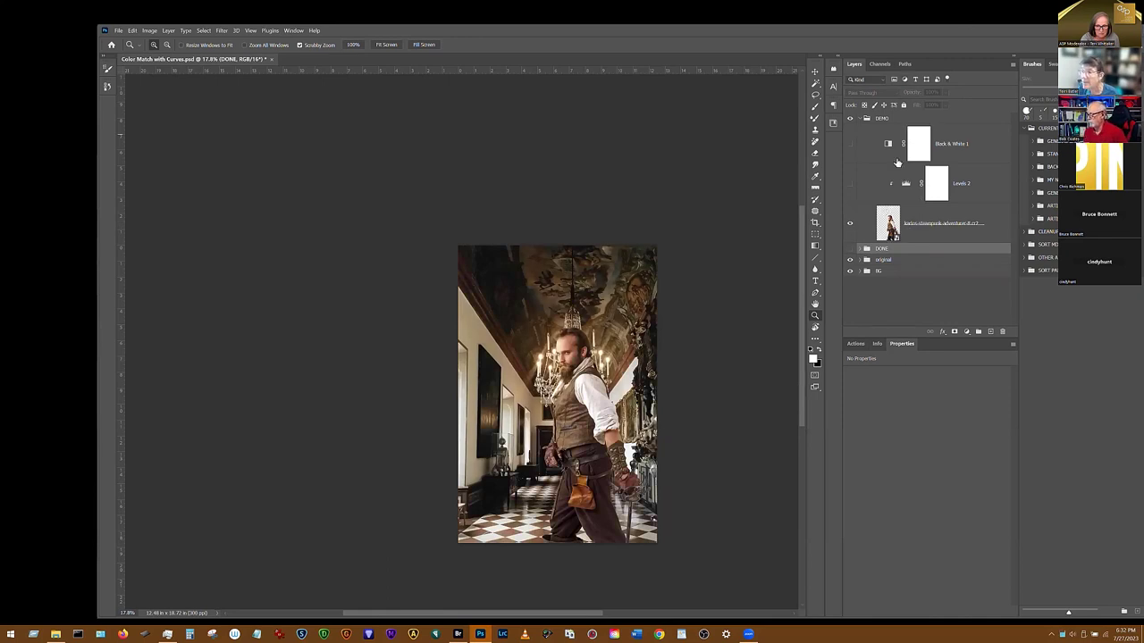
click(850, 145)
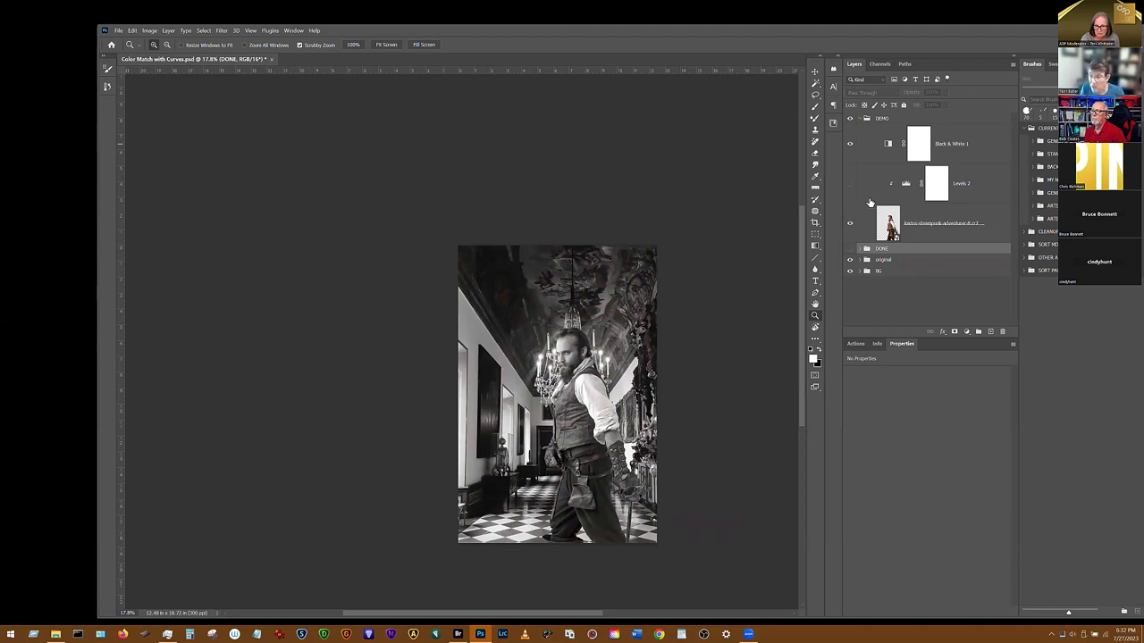
drag(604, 447, 644, 432)
scroll(802, 380, down, 2)
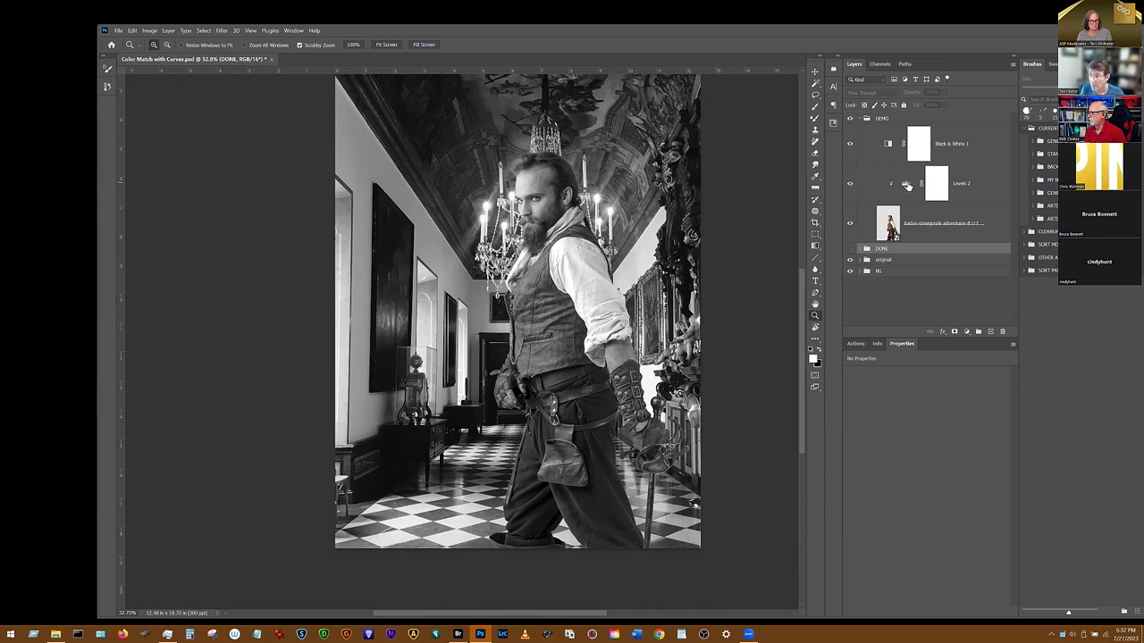
Set Levels 2 to a raised black input, white input 252, midtone 0.84; move Black & White 1 below.
click(906, 184)
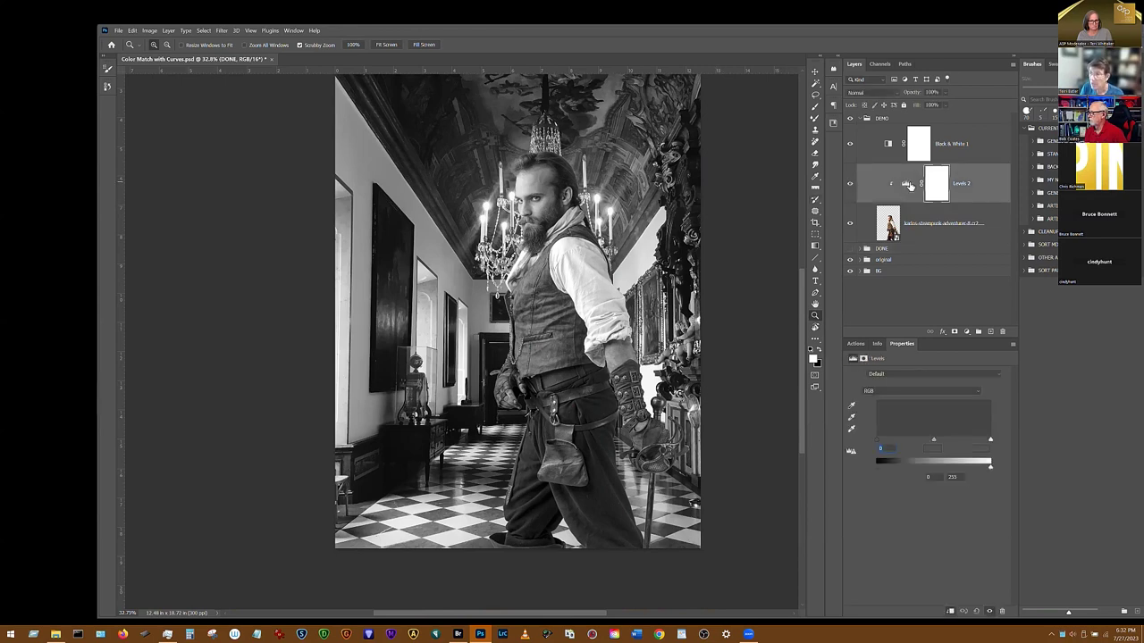
click(879, 441)
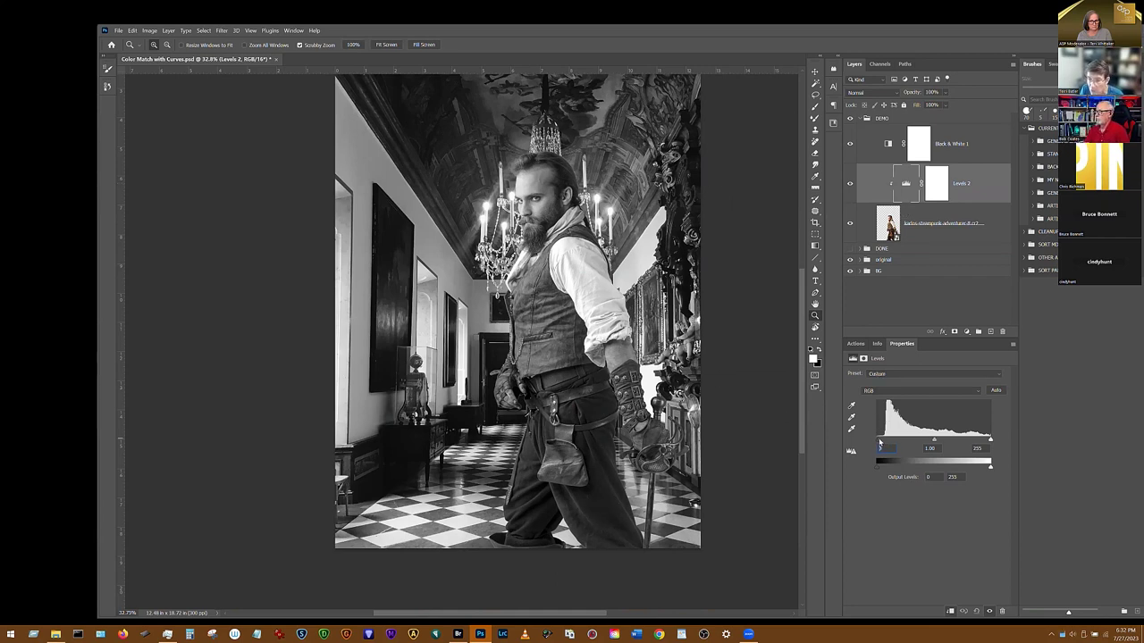
drag(885, 439, 884, 436)
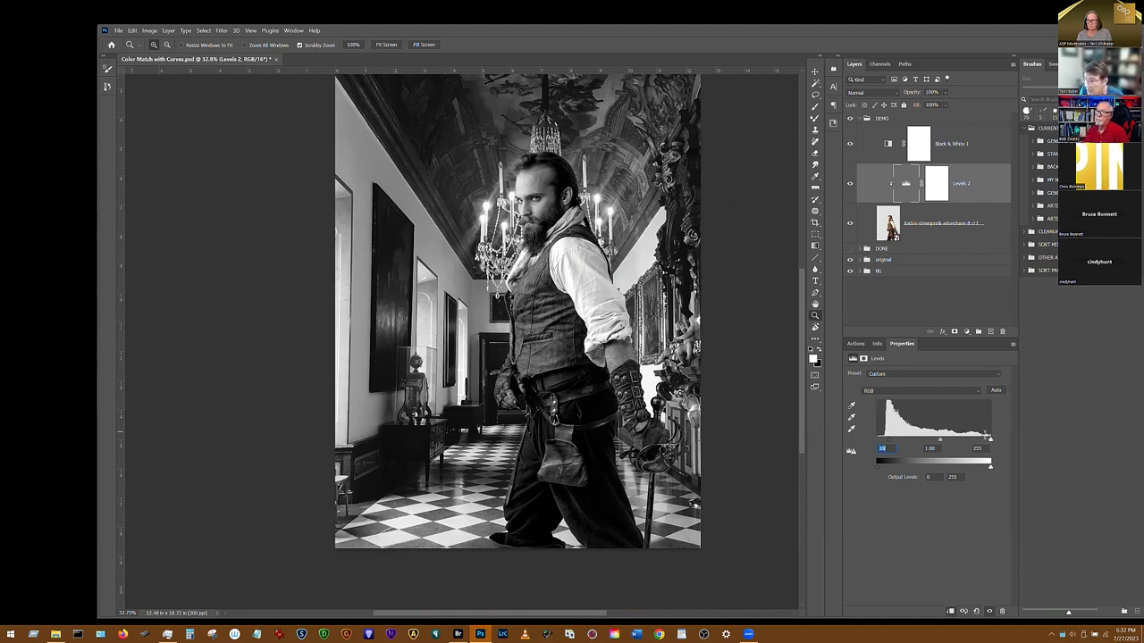
drag(985, 441, 989, 441)
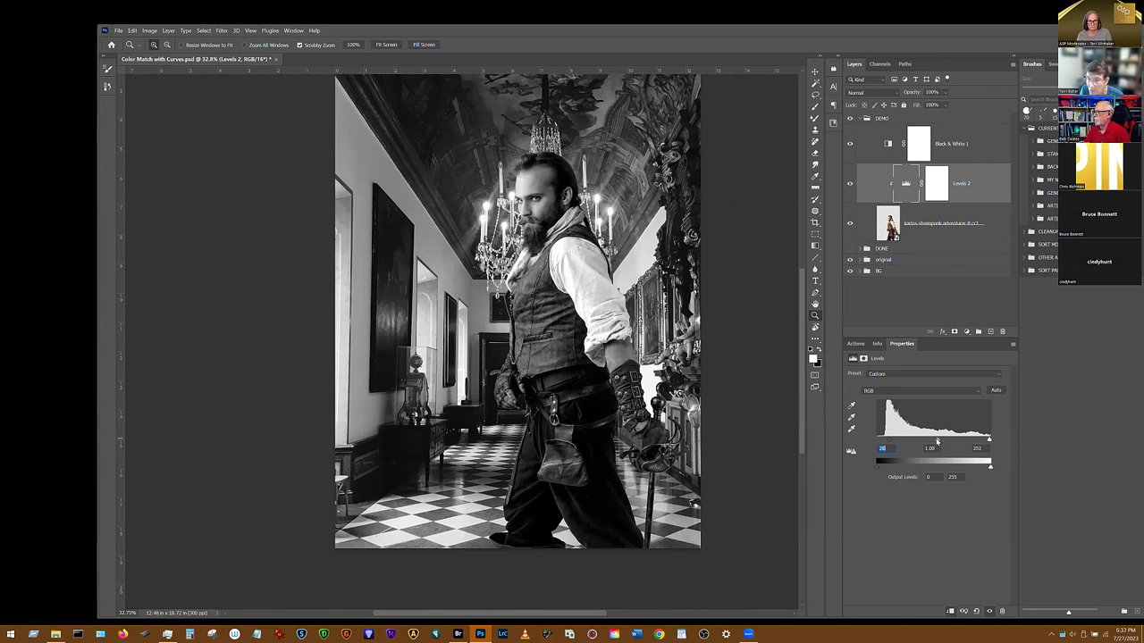
drag(934, 441, 944, 441)
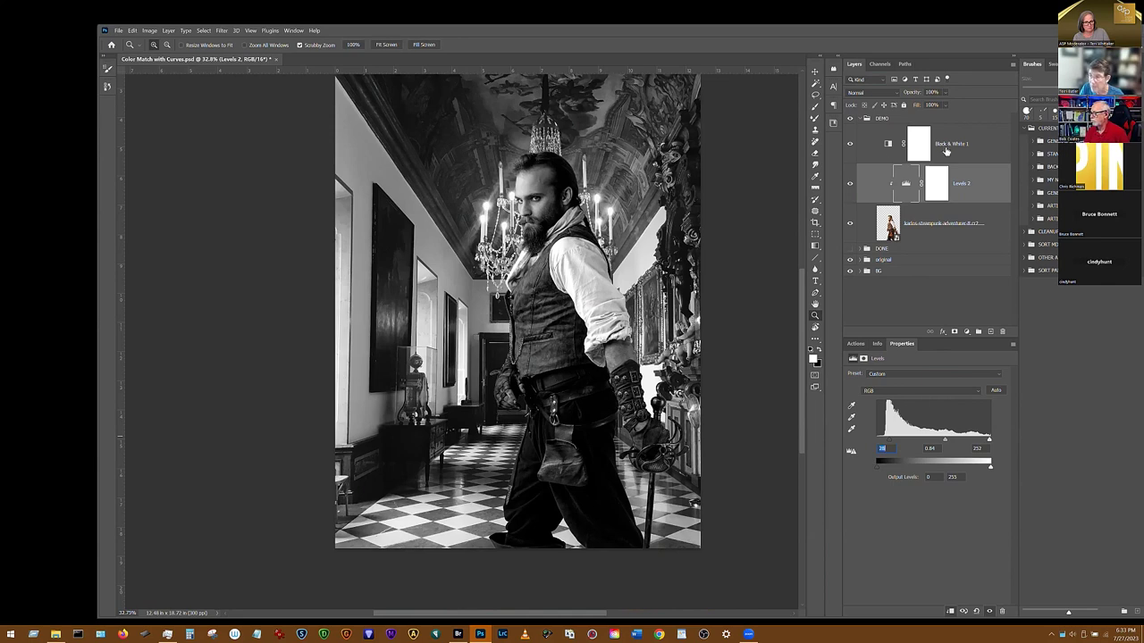
drag(946, 150, 990, 290)
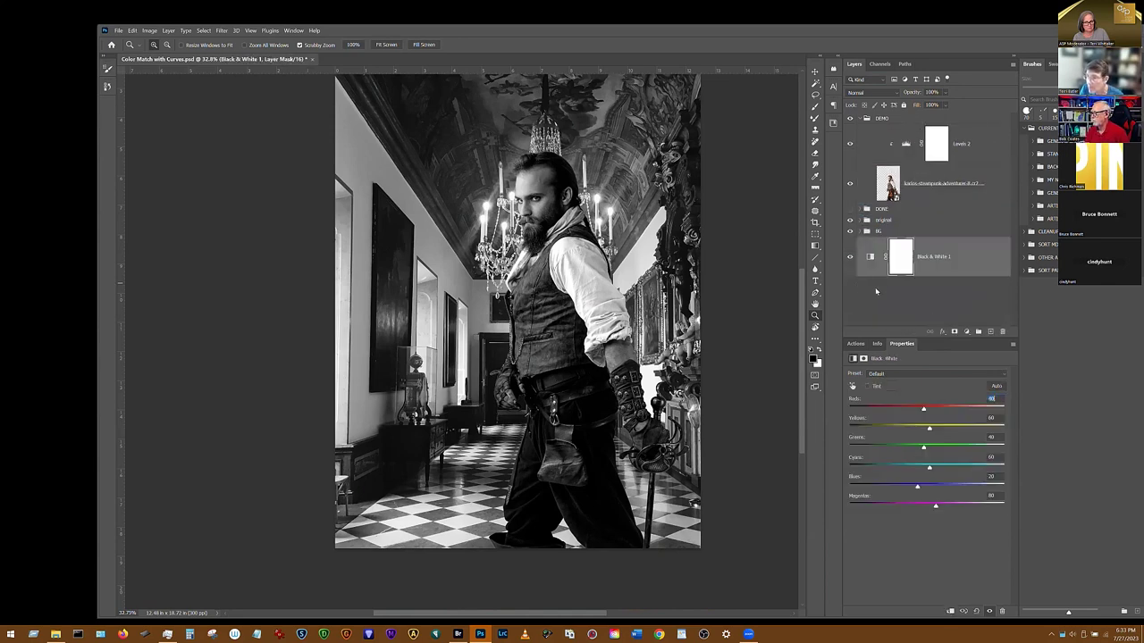
Hide Black & White 1 to restore full colour and reselect Levels 2.
click(849, 258)
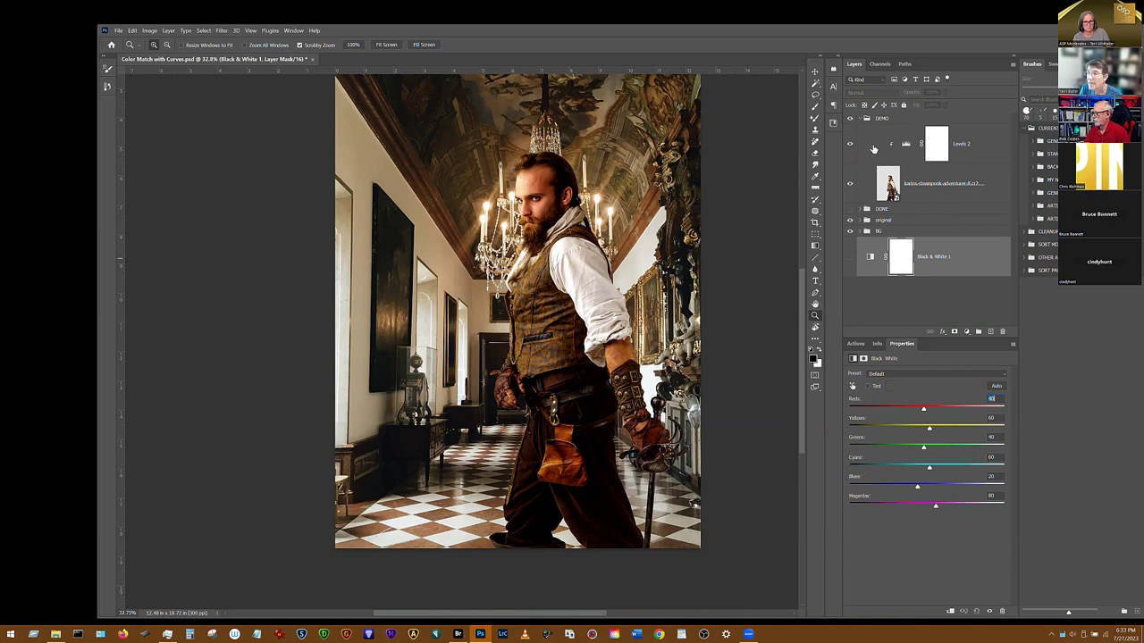
click(874, 148)
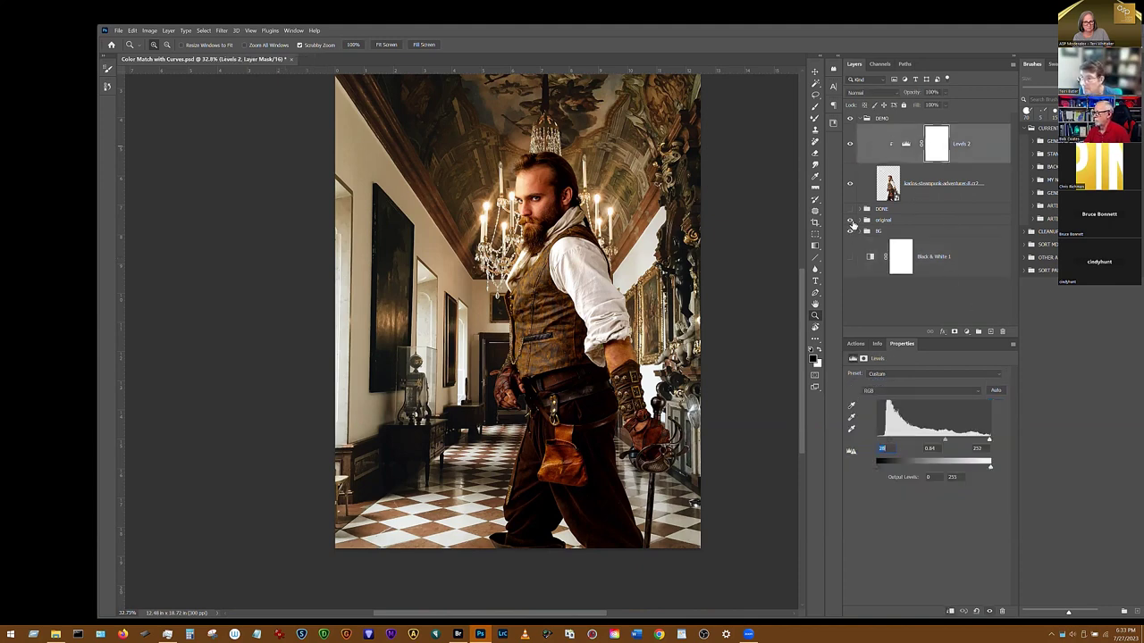
Show the BG group and add a Curves 2 adjustment above Levels 2, targeting its curve.
click(851, 230)
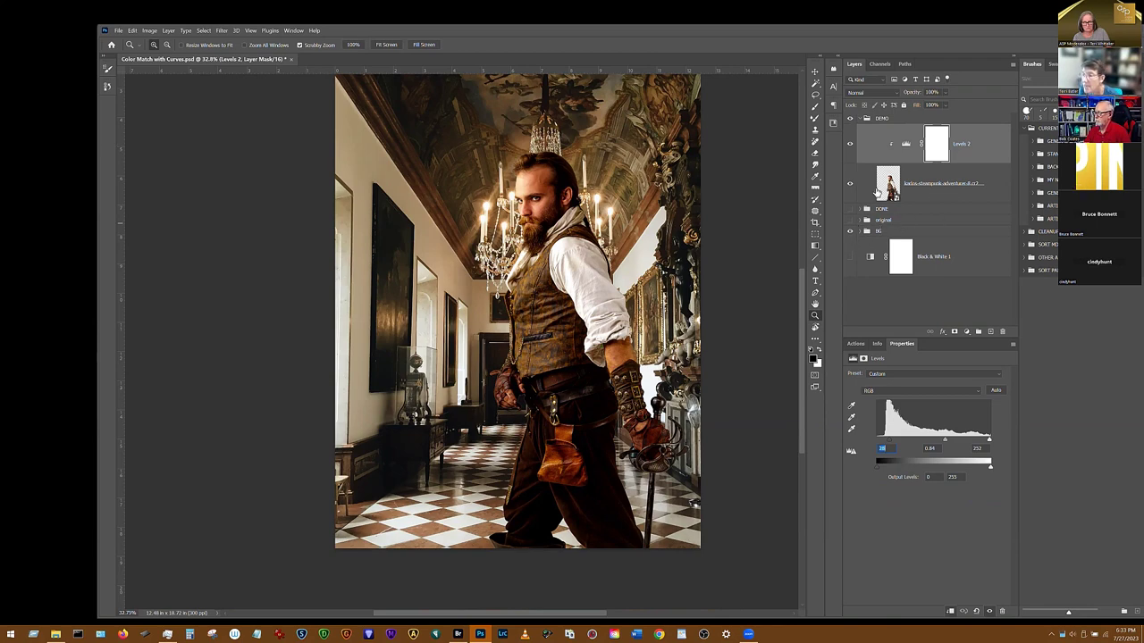
click(966, 331)
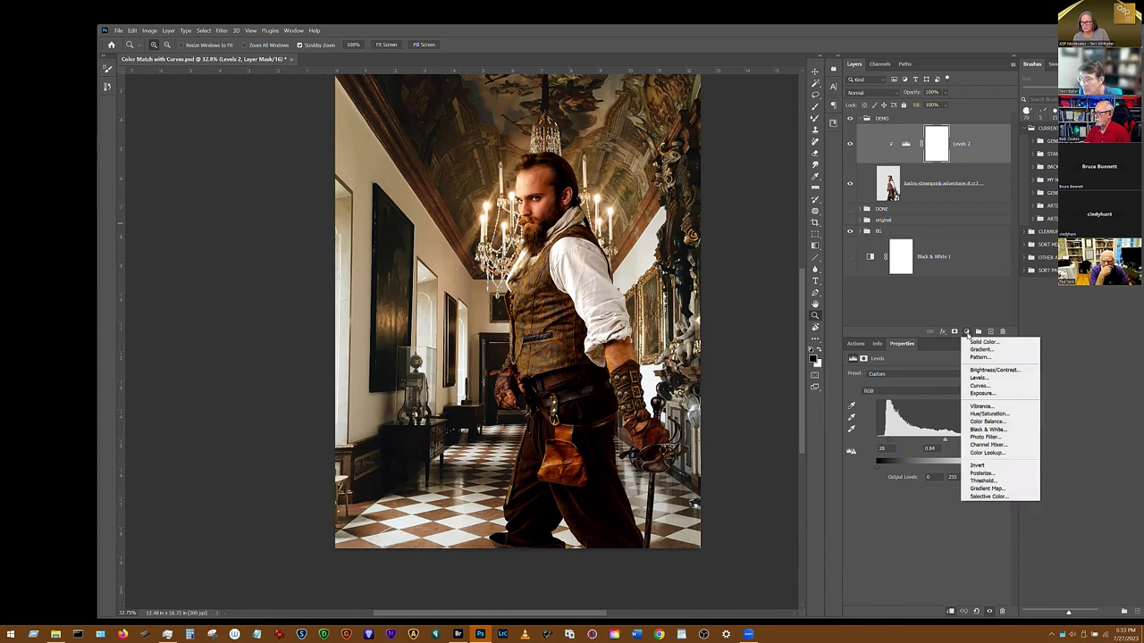
click(983, 387)
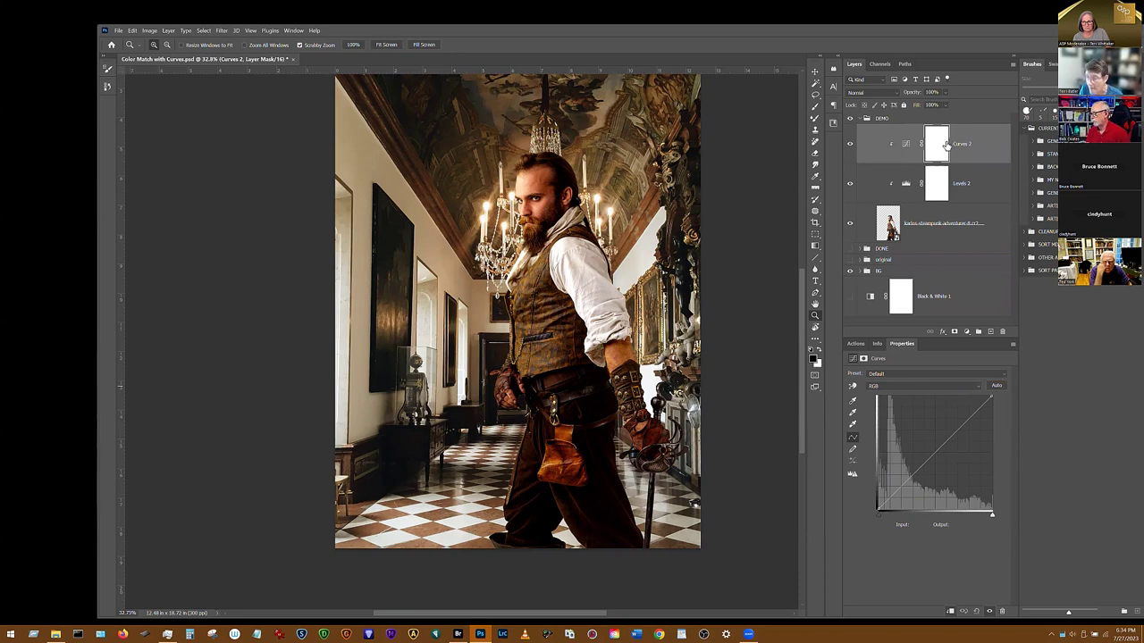
click(906, 146)
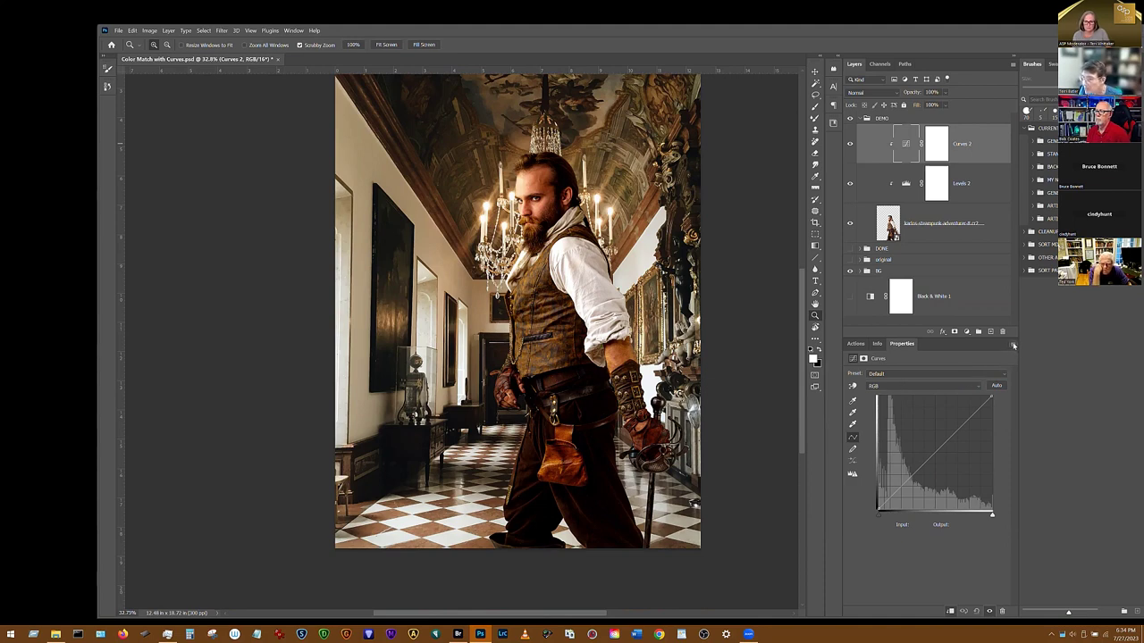
Open Auto Options from the Properties panel menu and uncheck Snap Neutral Midtones.
click(1013, 345)
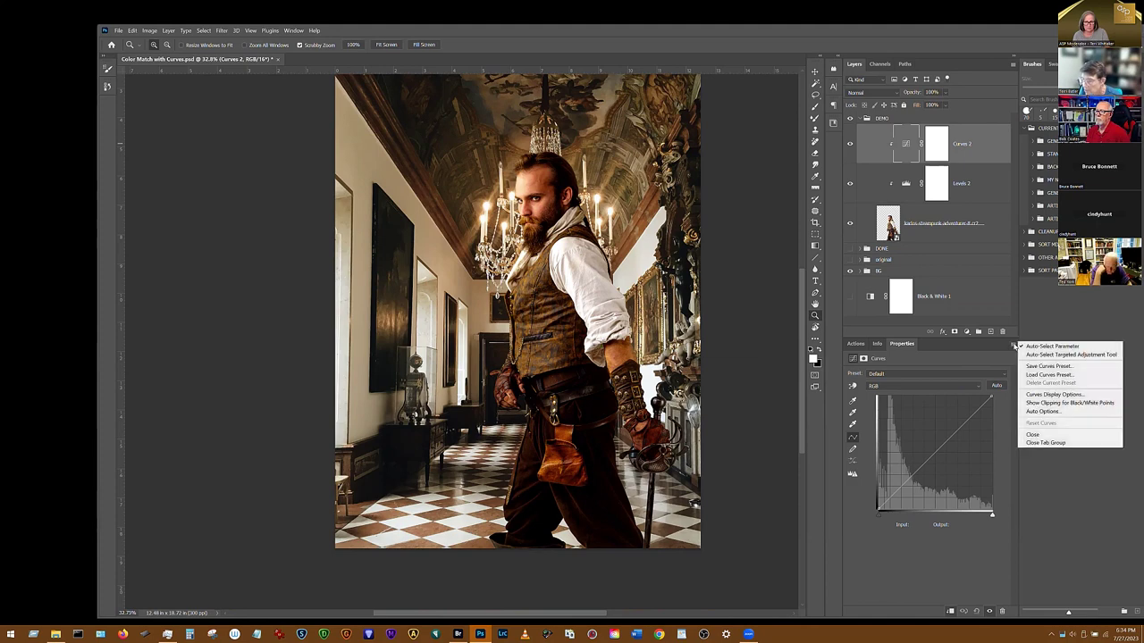
click(1040, 412)
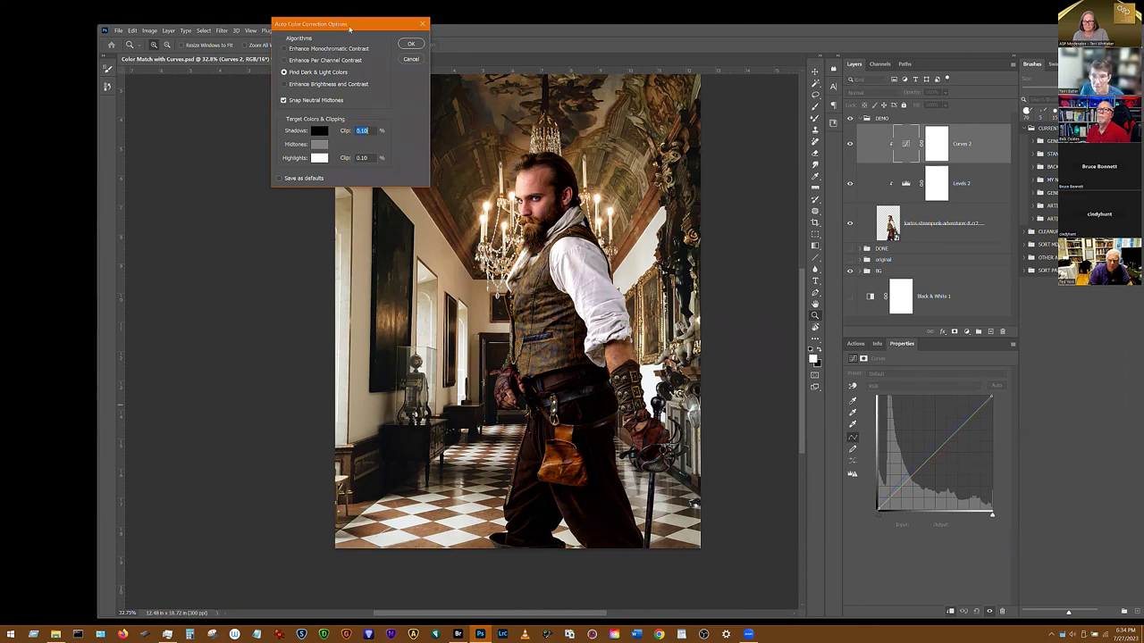
drag(349, 29, 331, 201)
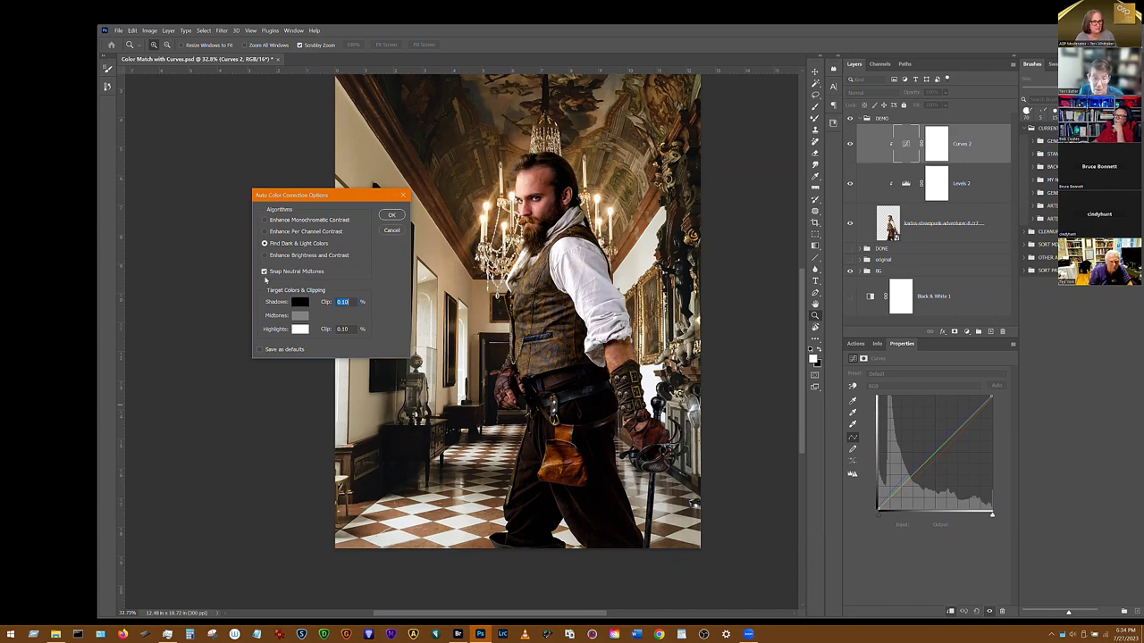
click(265, 272)
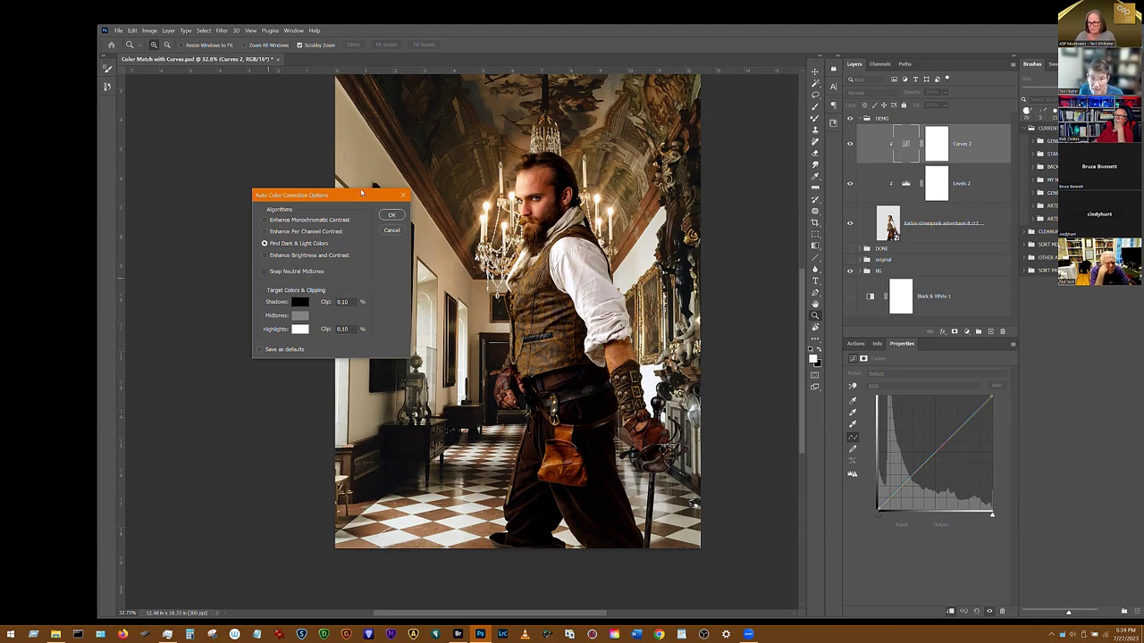
drag(361, 193, 366, 186)
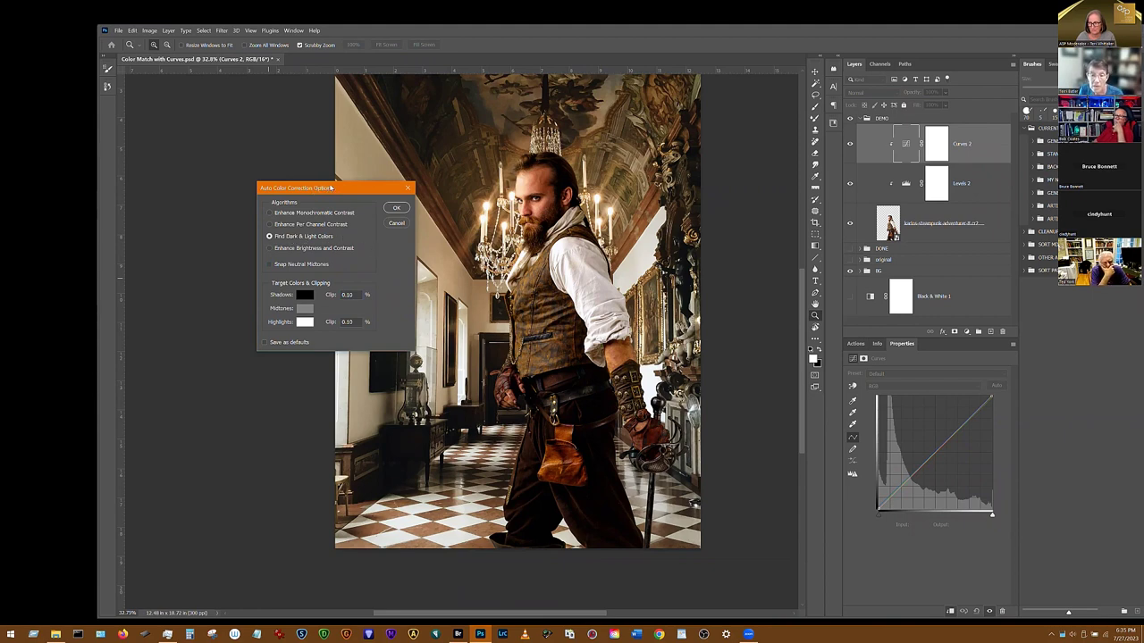
drag(323, 183, 302, 152)
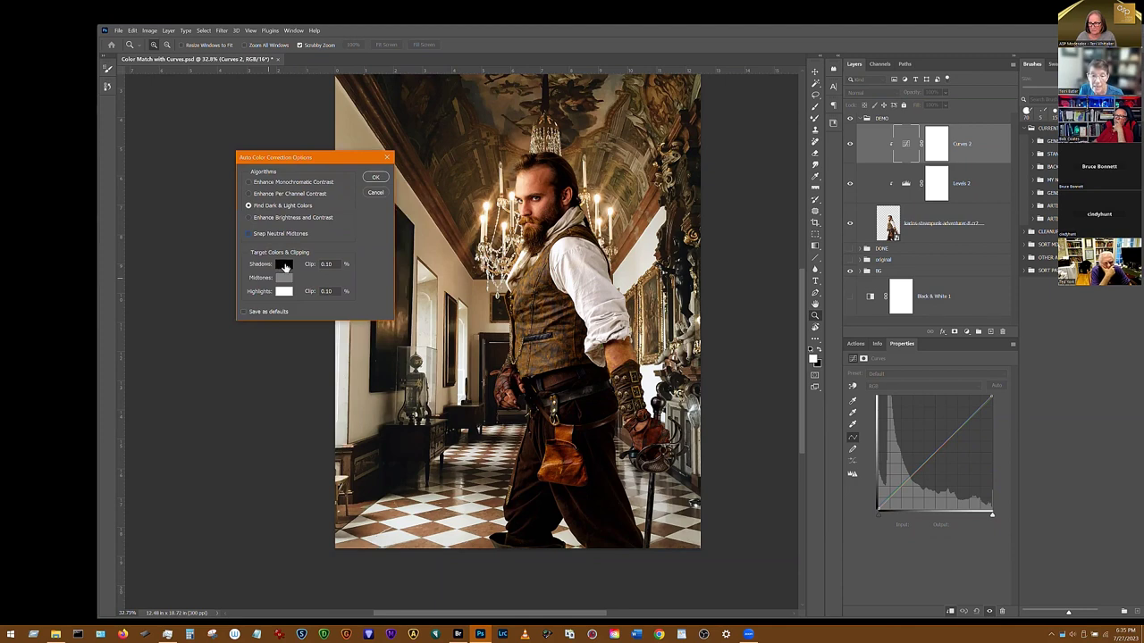
Set the shadow target colour to a near-black sampled from the image.
click(283, 265)
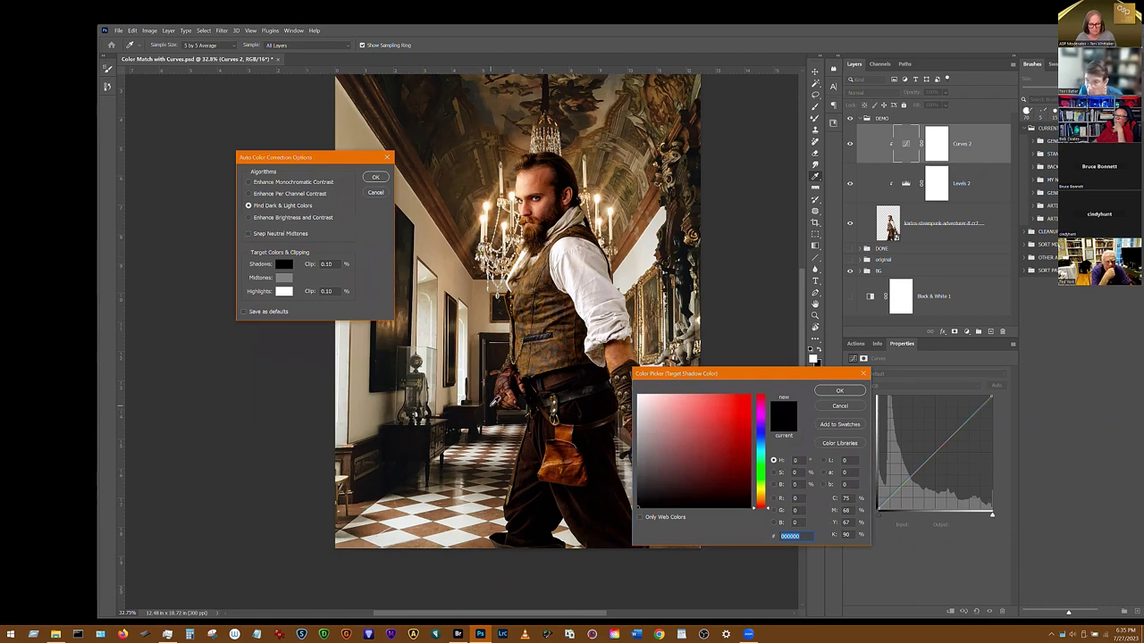
click(494, 399)
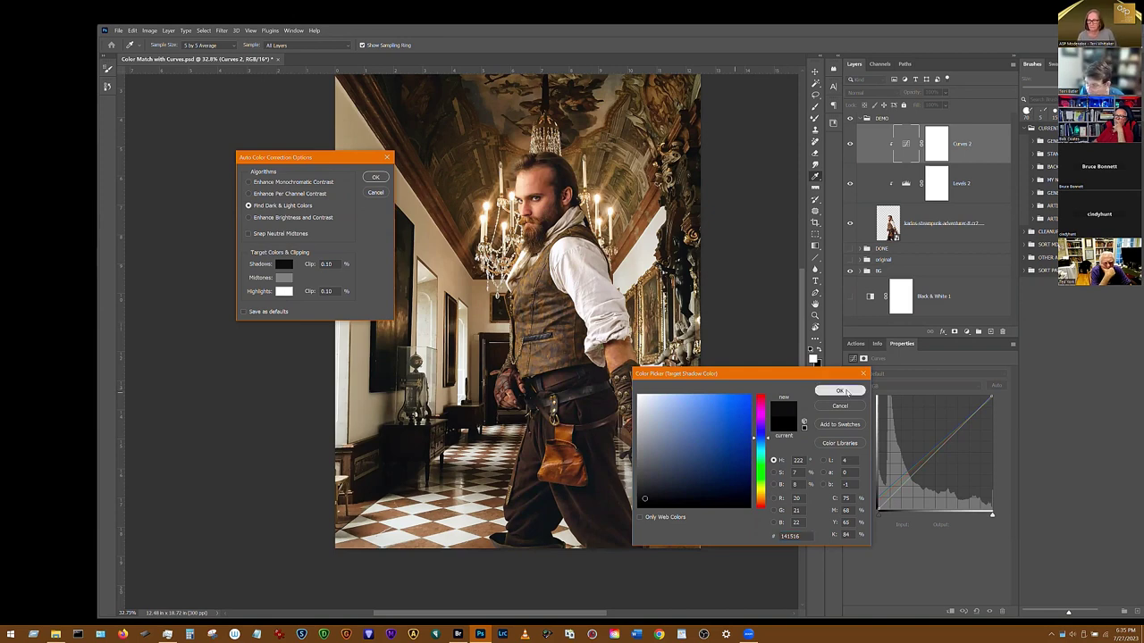
key(z)
key(Return)
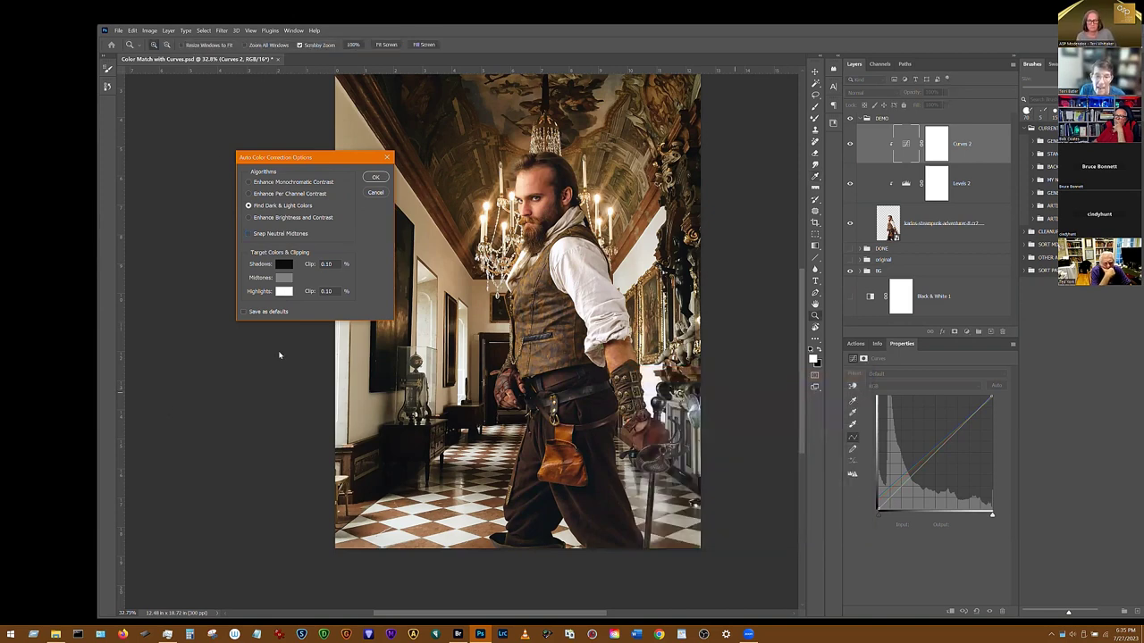
Set the highlight target to light grey R214 G214 B204 sampled from the image, and confirm.
click(285, 293)
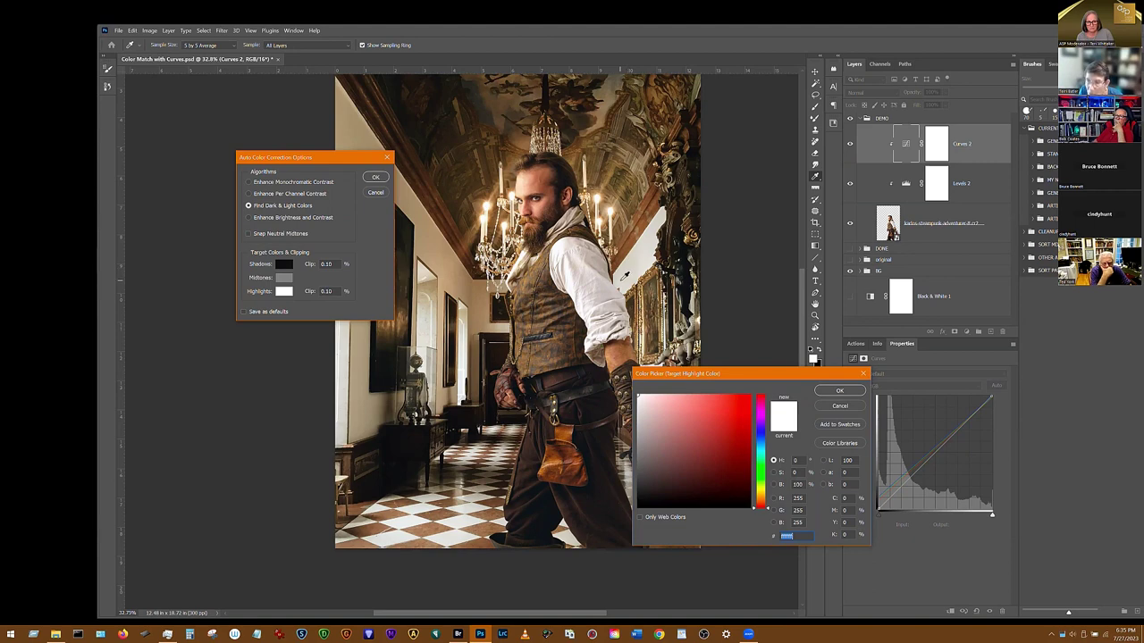
click(629, 271)
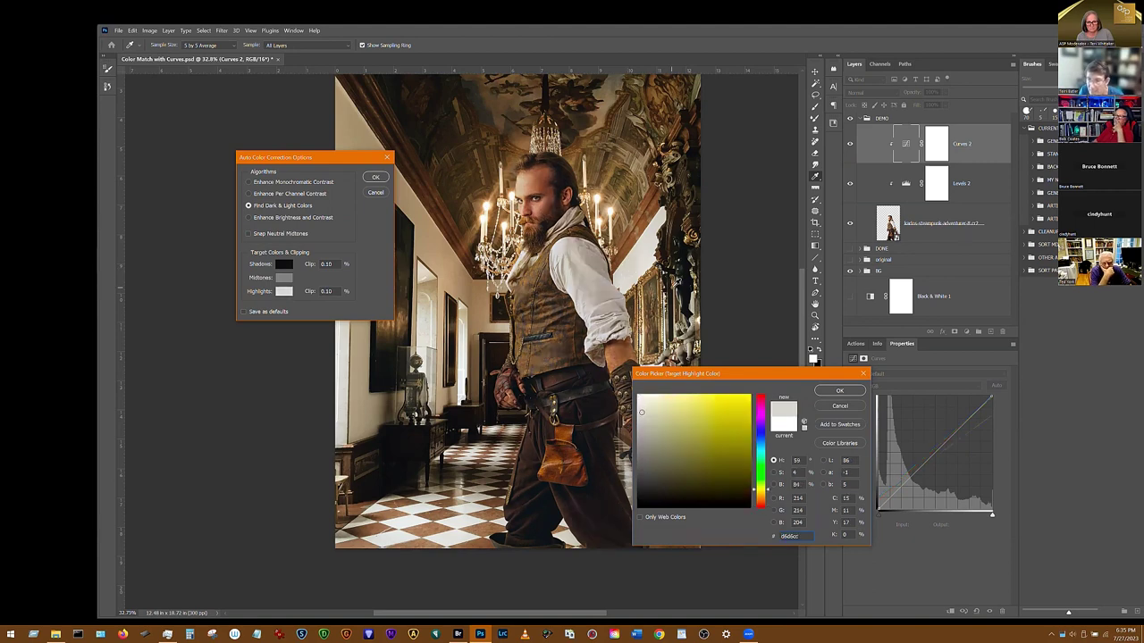
click(839, 391)
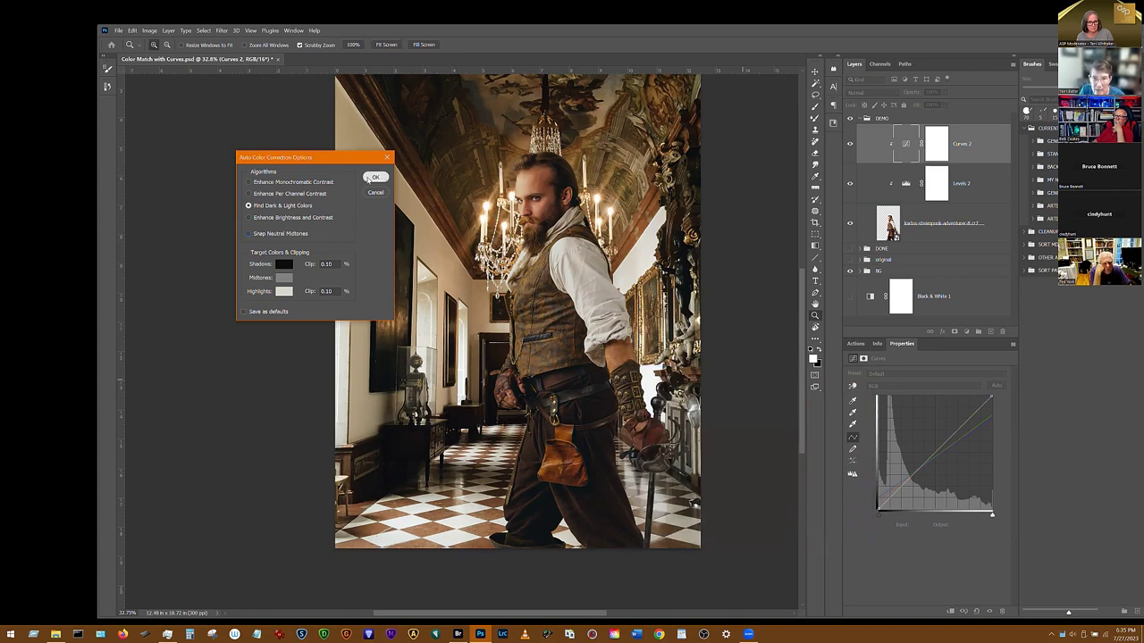
click(375, 178)
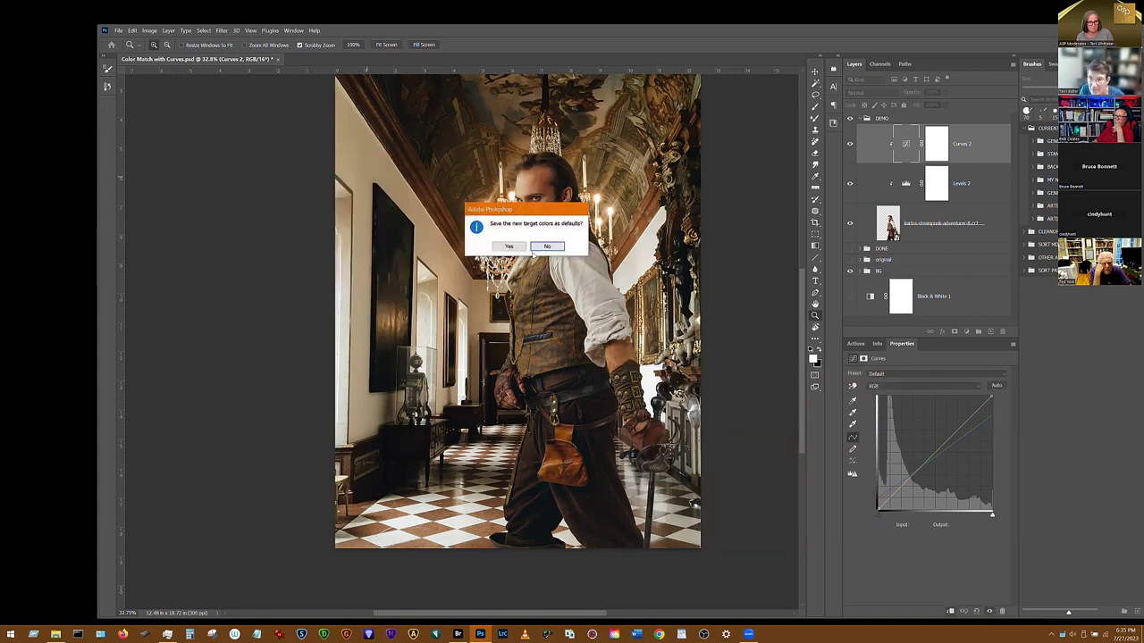
Decline saving the targets as defaults, rezoom the composite, and float the Properties panel.
click(549, 249)
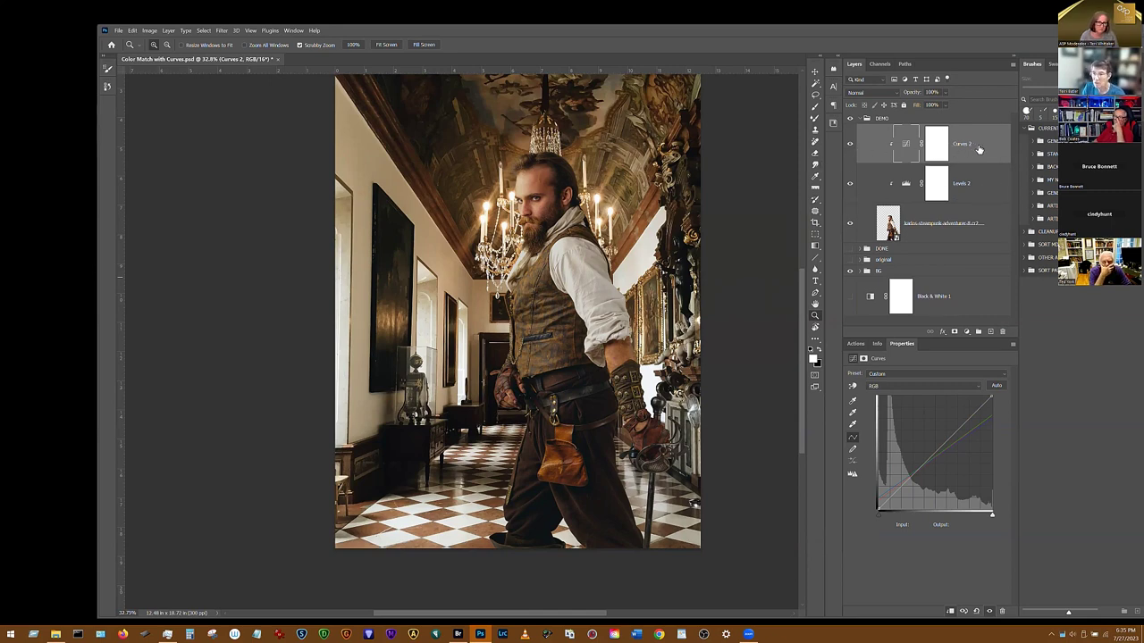
drag(796, 387, 776, 360)
drag(648, 482, 689, 467)
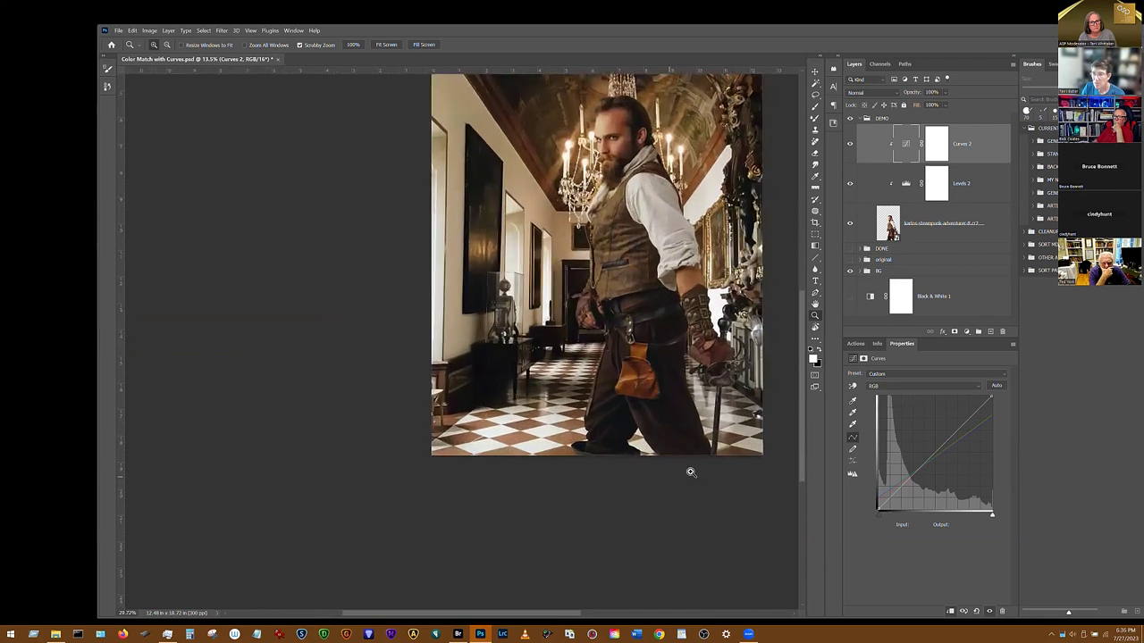
scroll(800, 433, up, 1)
scroll(804, 427, down, 1)
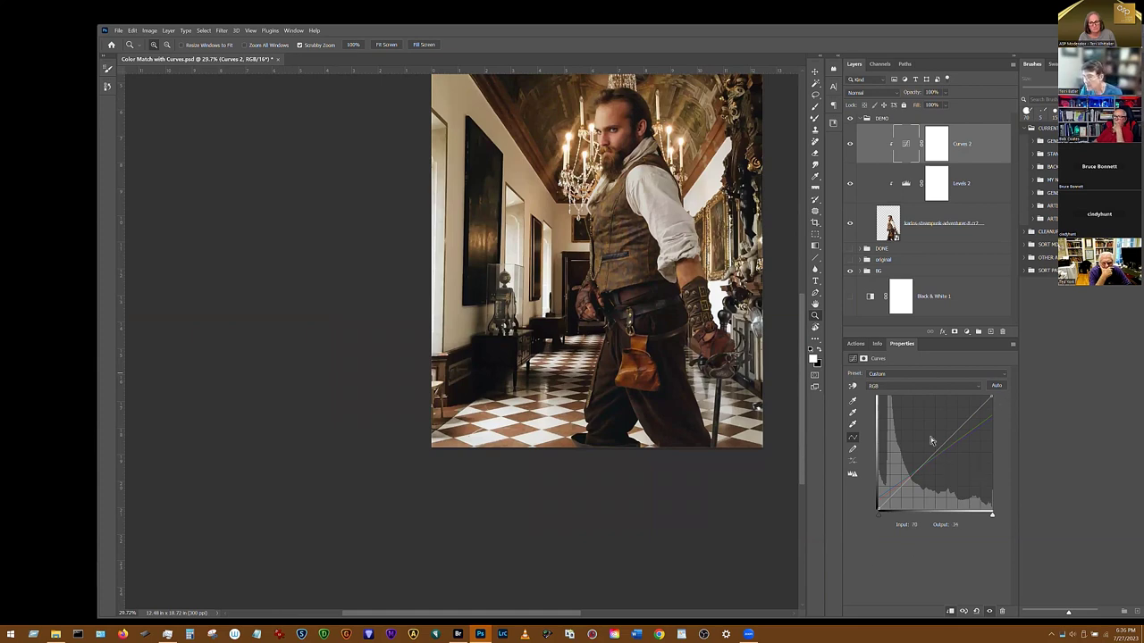
drag(902, 343, 462, 95)
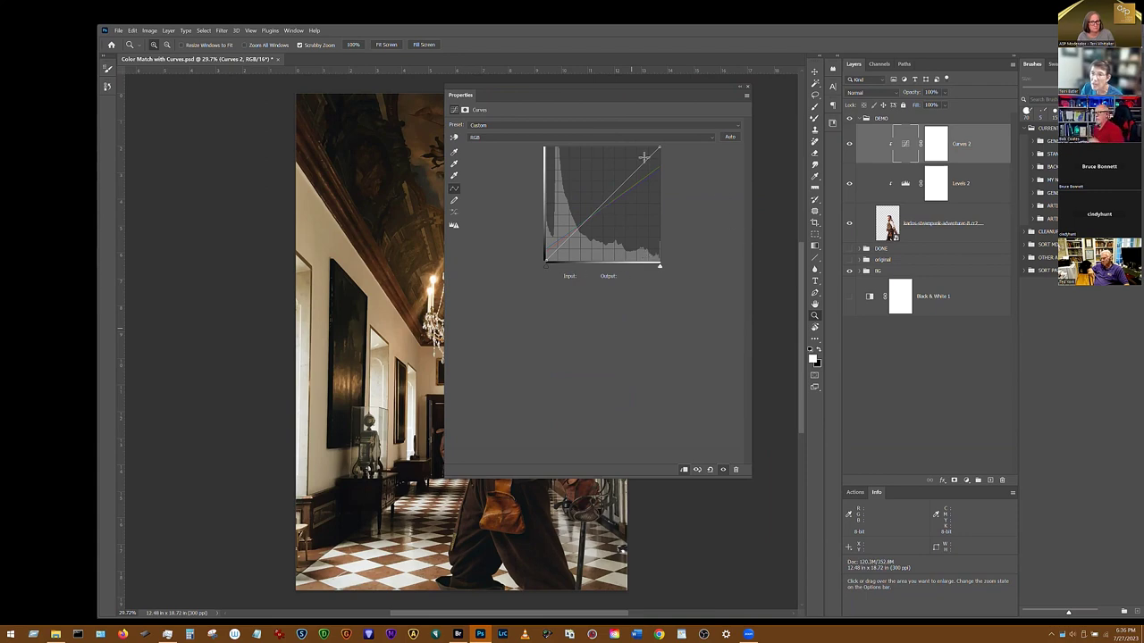
Inspect the Red, Green and Blue channel curves of the Curves 2 adjustment in turn.
click(484, 140)
click(483, 154)
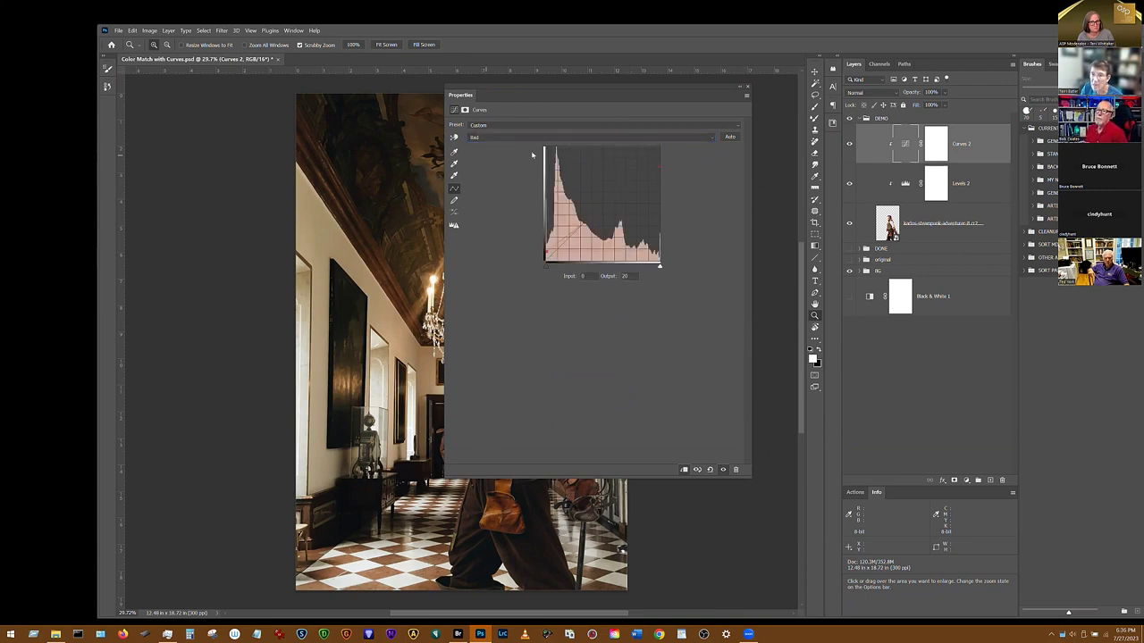
click(482, 137)
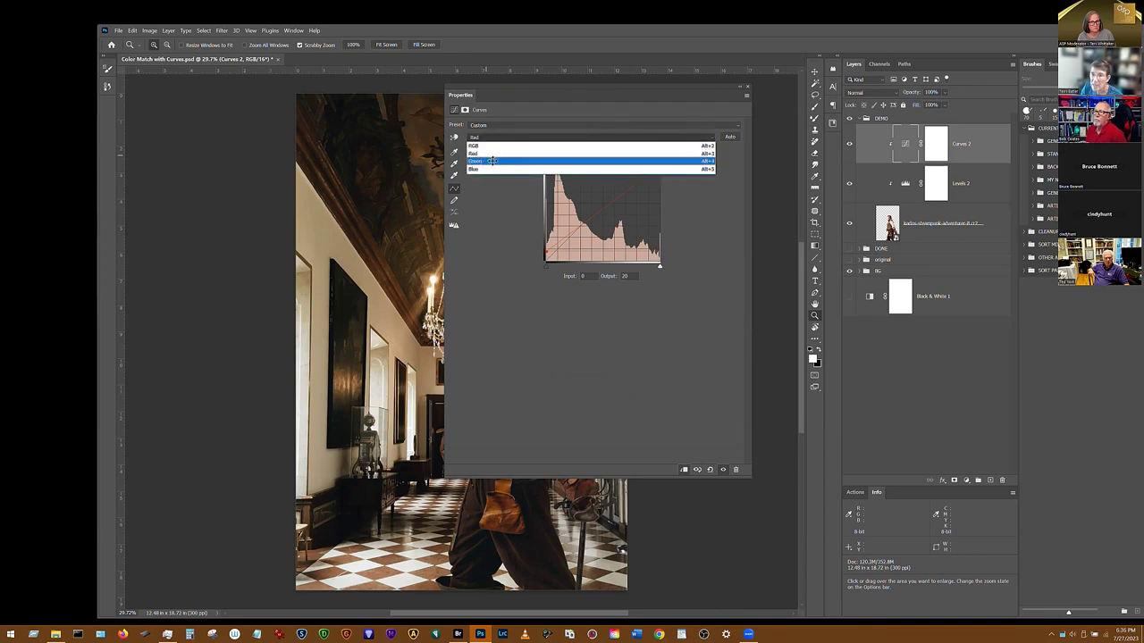
click(485, 160)
click(482, 137)
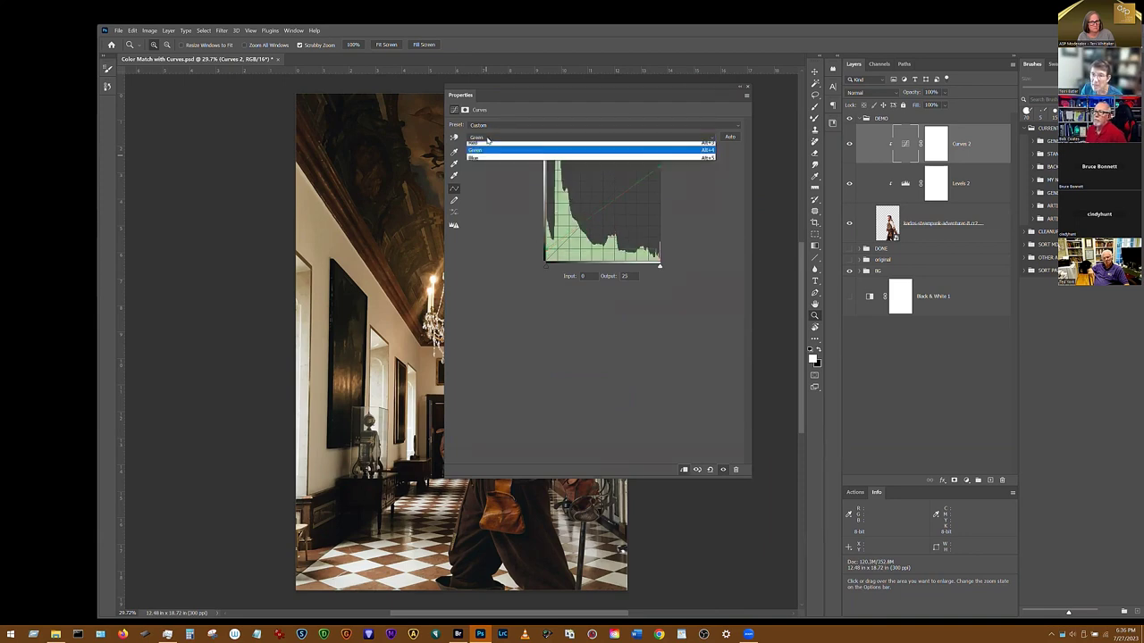
click(486, 169)
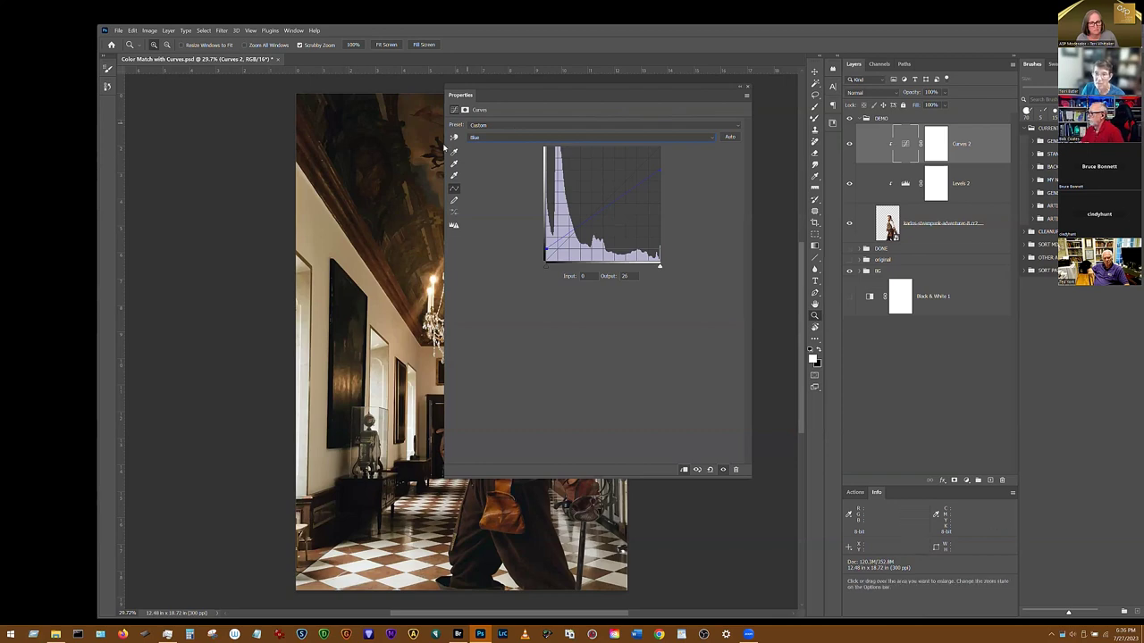
Switch the curve back to RGB and dock the floating Properties panel beside the layers.
click(489, 136)
click(492, 148)
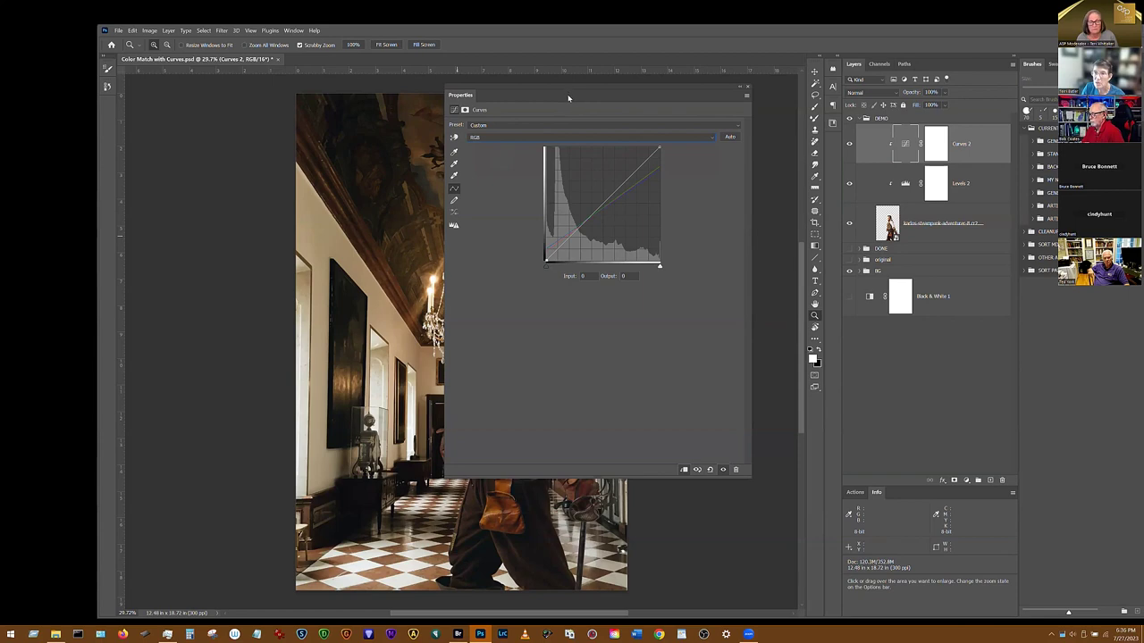
drag(566, 92, 908, 497)
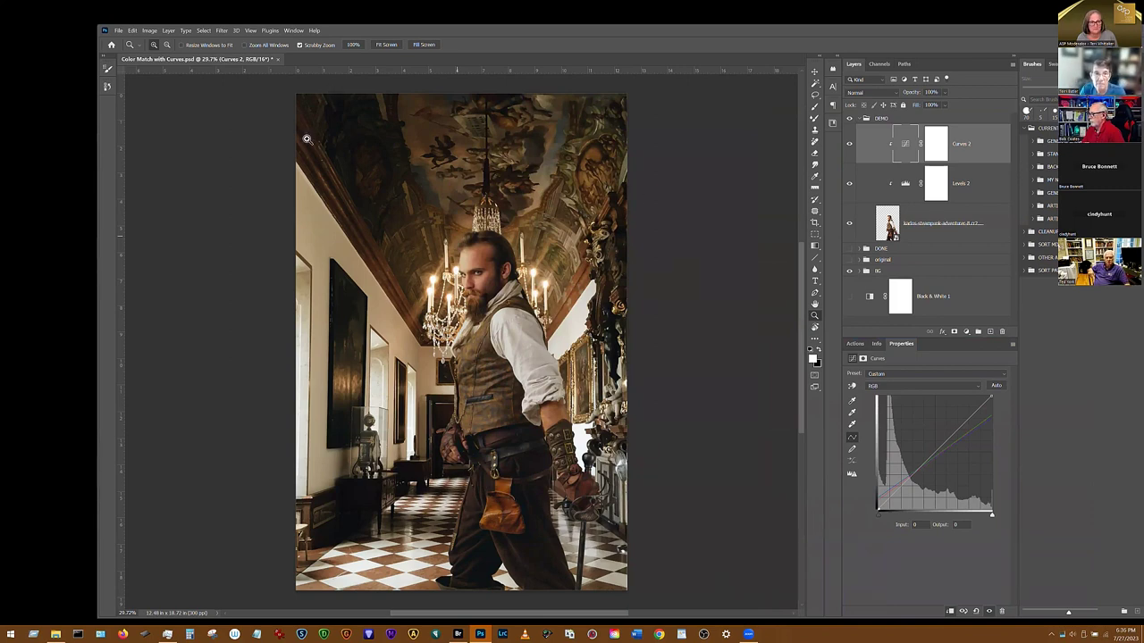
Cancel closing Color Match with Curves.psd and collapse the DEMO layer group.
click(277, 59)
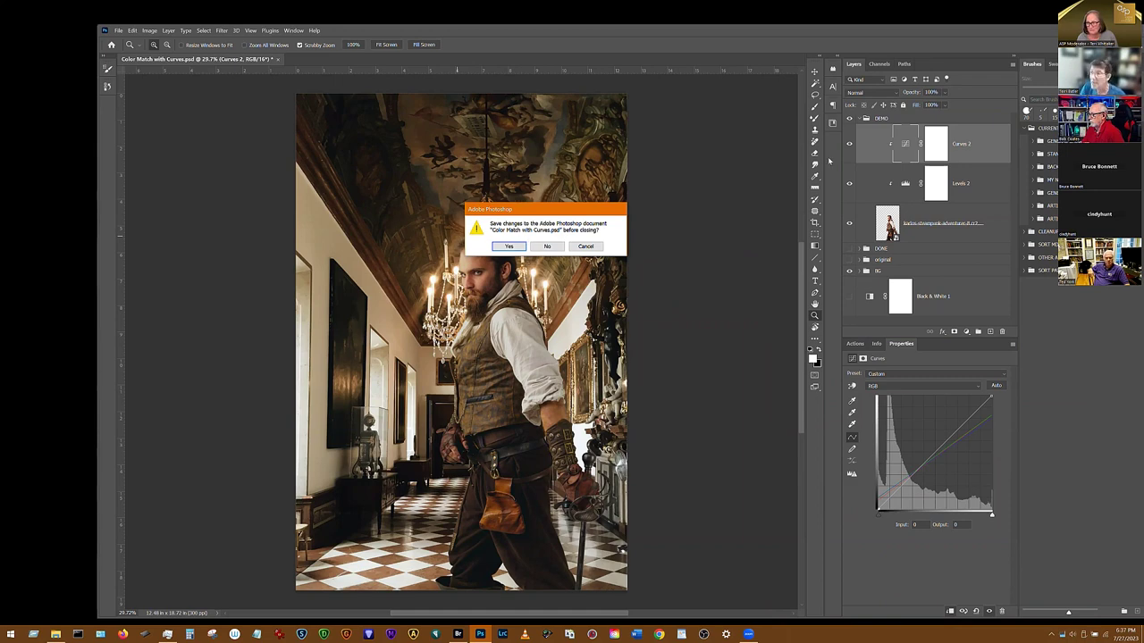
click(585, 246)
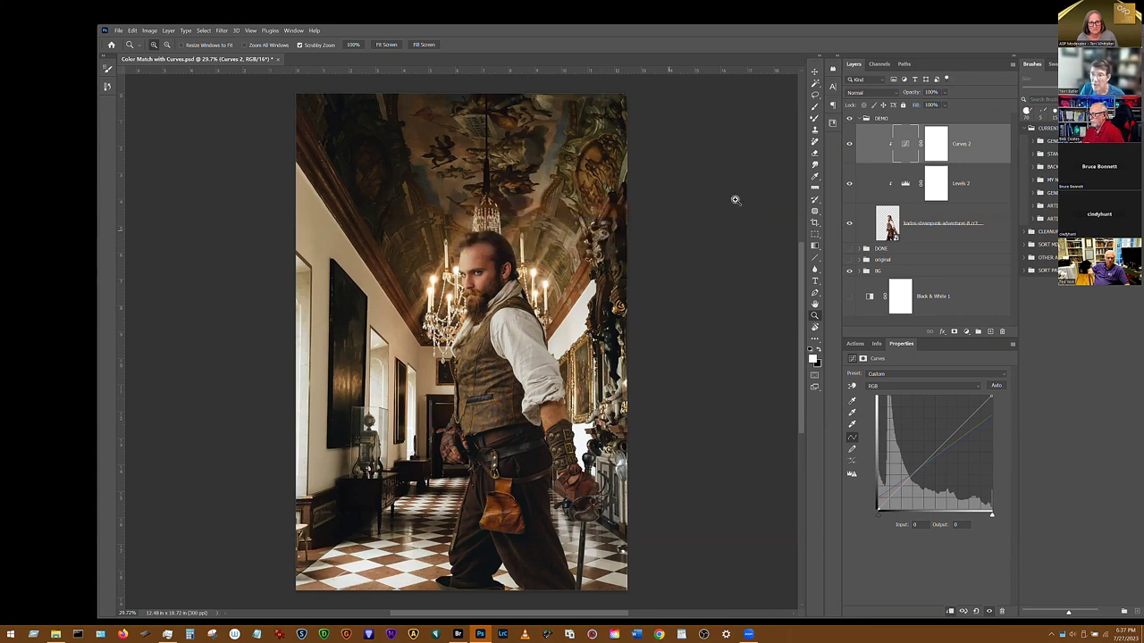
click(863, 120)
click(861, 119)
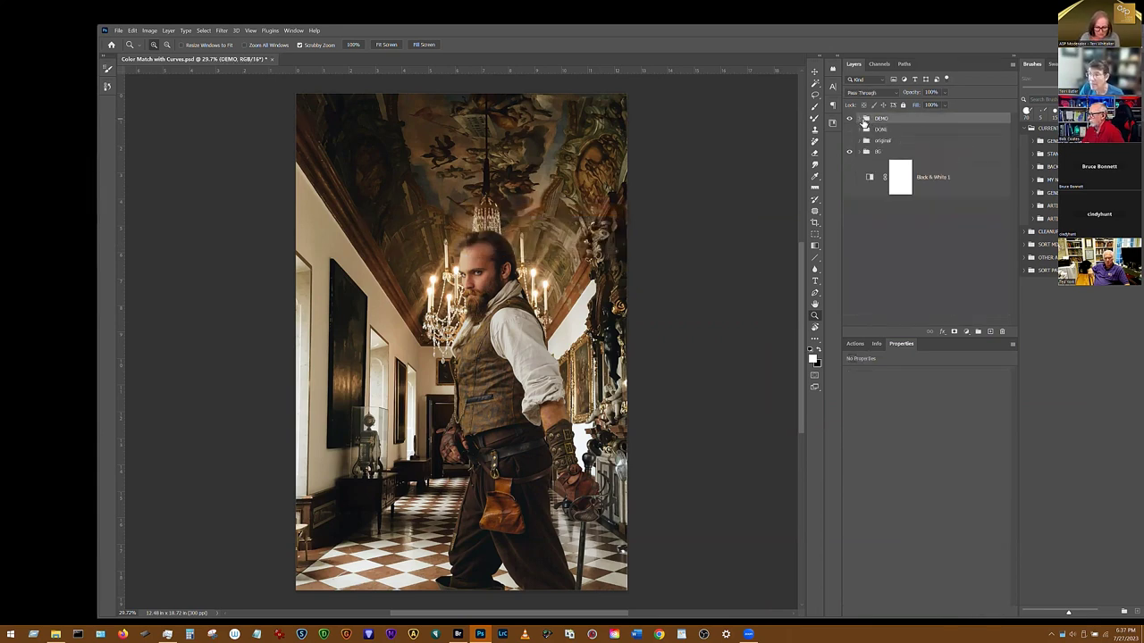